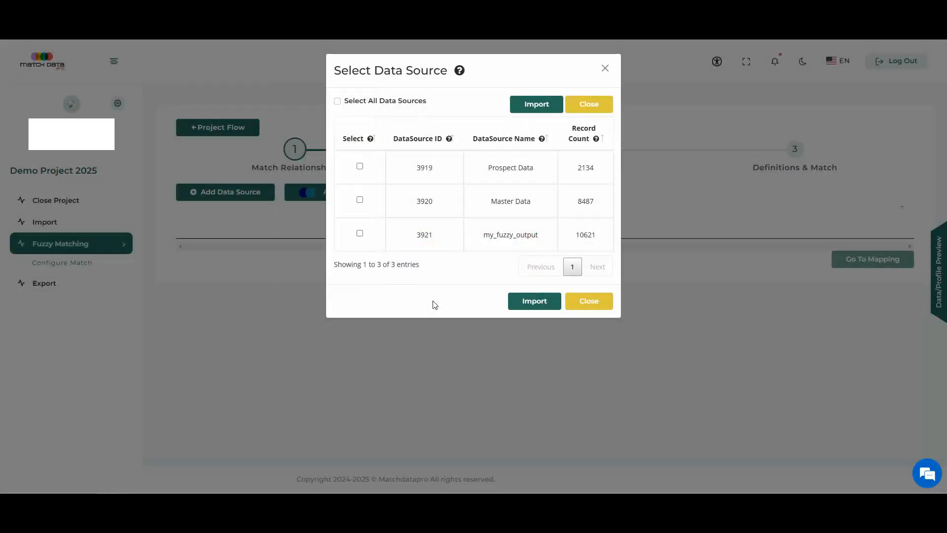
# Step: Import Master Data as the first data source of the fuzzy match
pyautogui.click(338, 103)
pyautogui.click(338, 102)
pyautogui.click(360, 166)
pyautogui.click(360, 200)
pyautogui.click(359, 166)
pyautogui.click(540, 306)
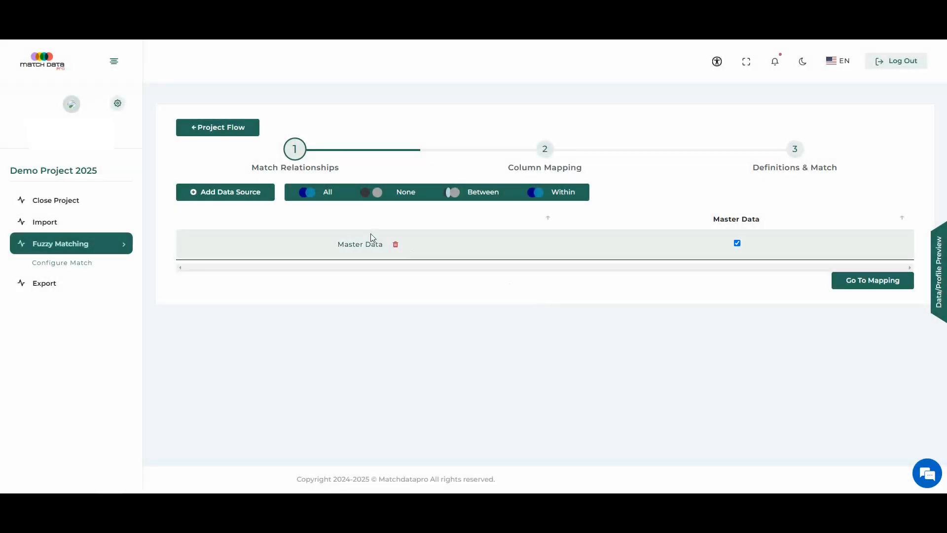
# Step: Add Prospect Data as the second data source of the fuzzy match
pyautogui.moveTo(230, 200)
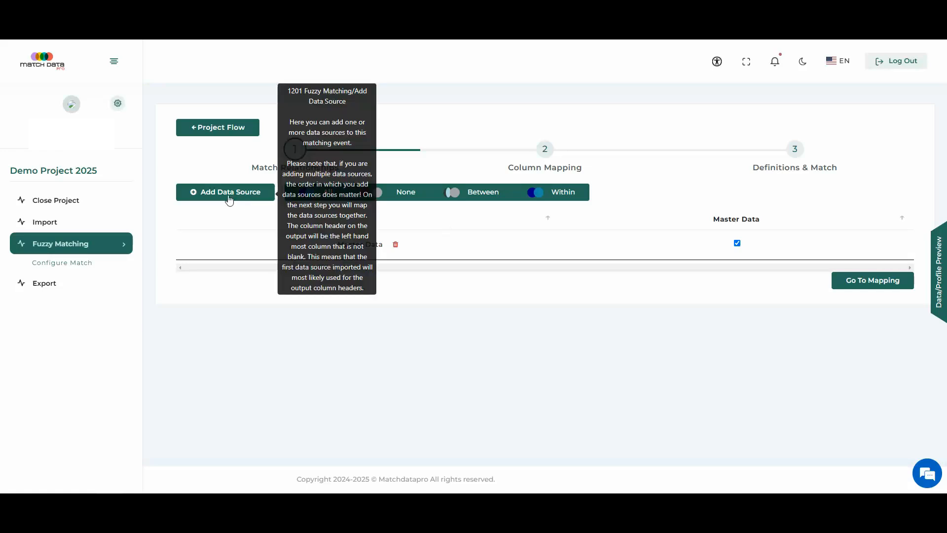
pyautogui.click(260, 195)
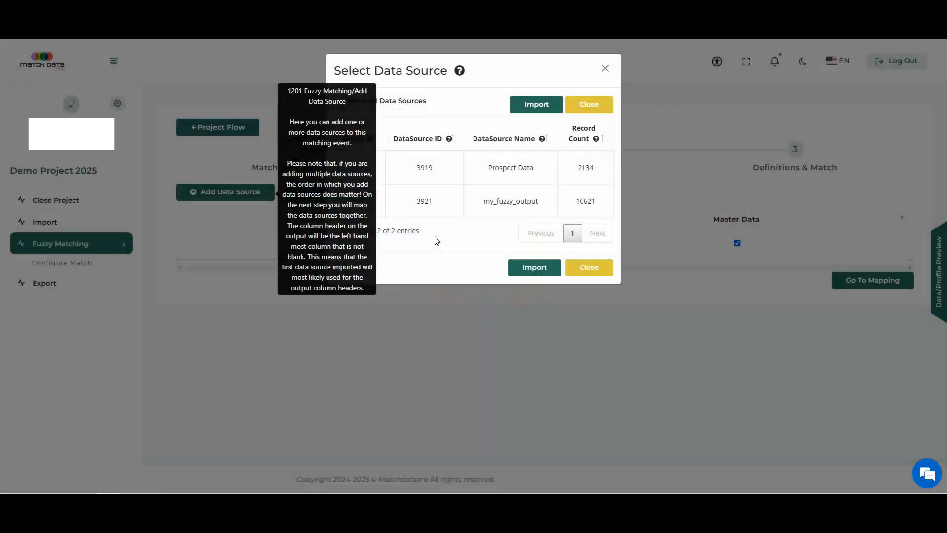
pyautogui.click(360, 167)
pyautogui.click(524, 267)
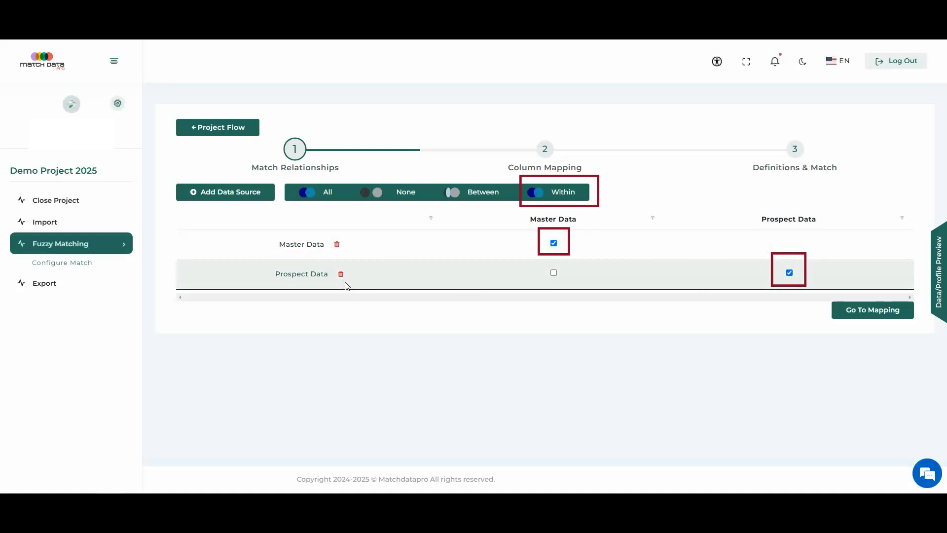
# Step: Try the Between and All relationship presets, and exclude matching Master Data against itself
pyautogui.click(496, 196)
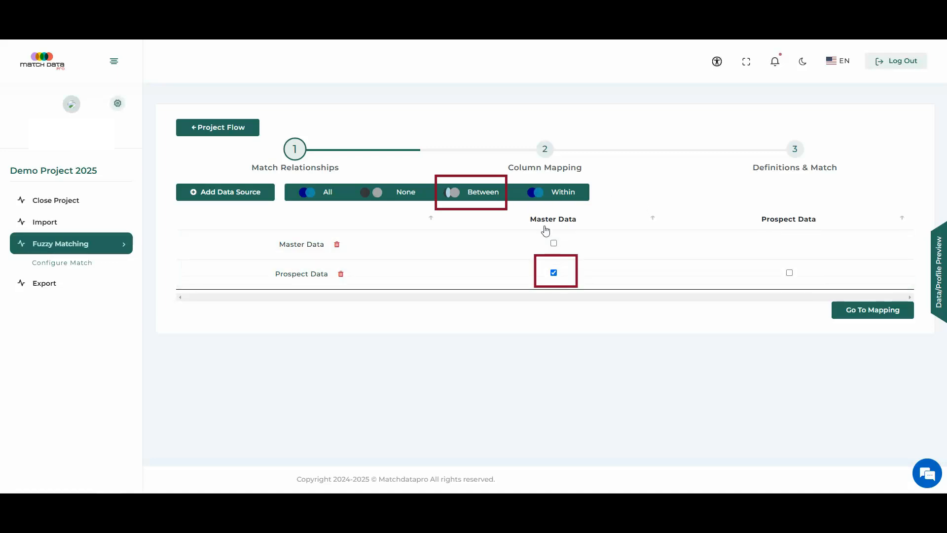
pyautogui.click(319, 190)
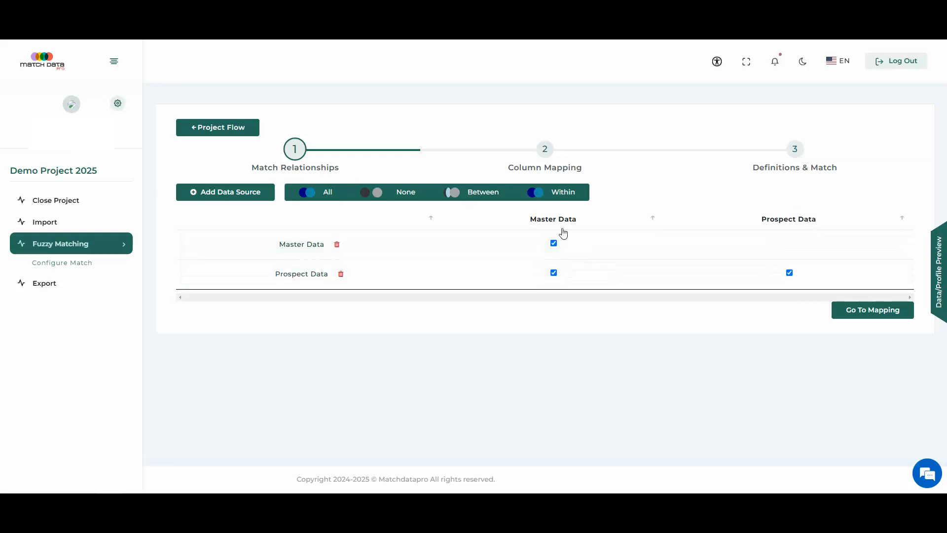
pyautogui.click(556, 243)
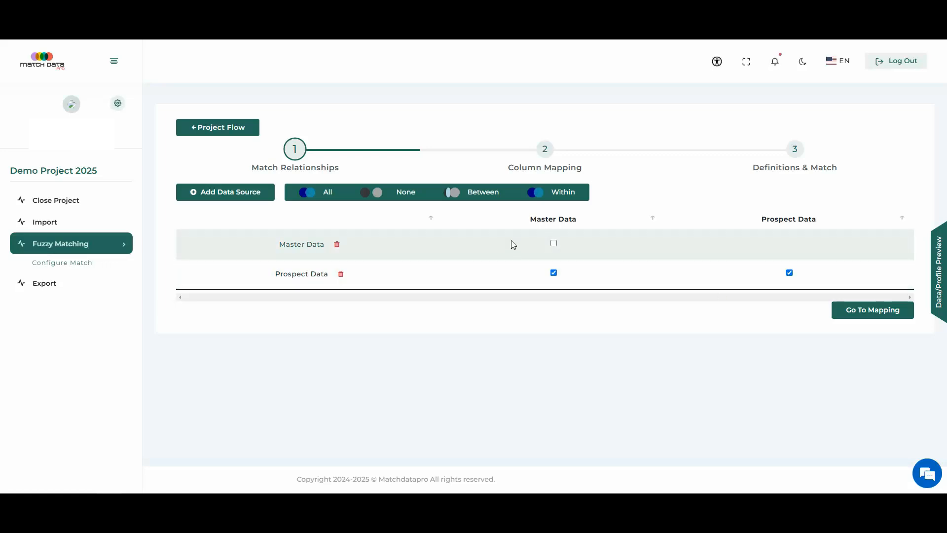
# Step: Restrict the match relationships to Between the two data sources and proceed to column mapping
pyautogui.click(485, 192)
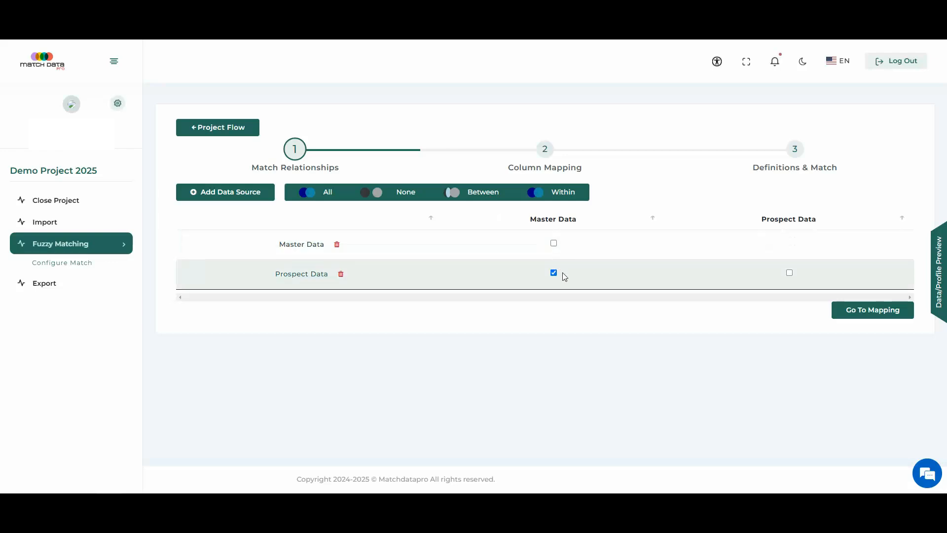
pyautogui.click(873, 313)
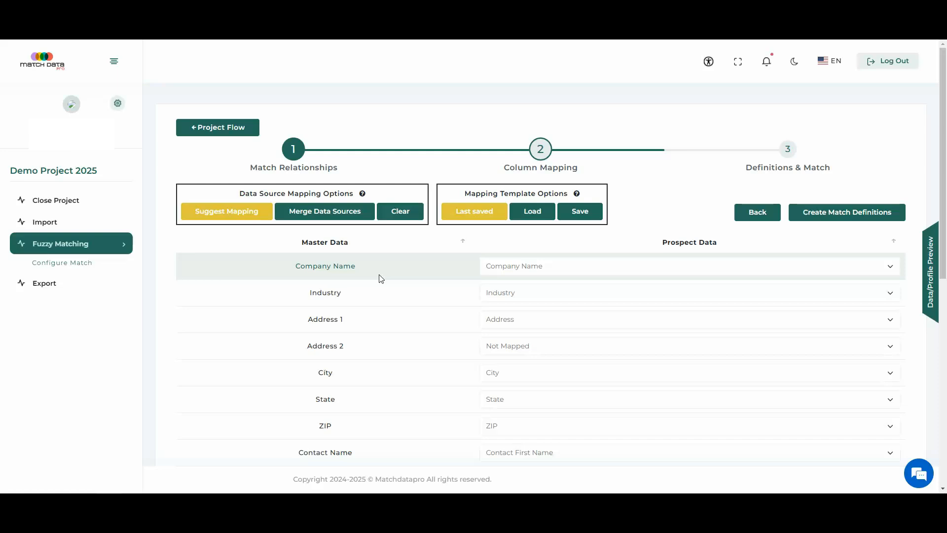
# Step: Clear the column mapping and manually map Master Data's Company Name to Prospect Data's Company Name
pyautogui.scroll(-2, 380, 279)
pyautogui.scroll(-6, 380, 279)
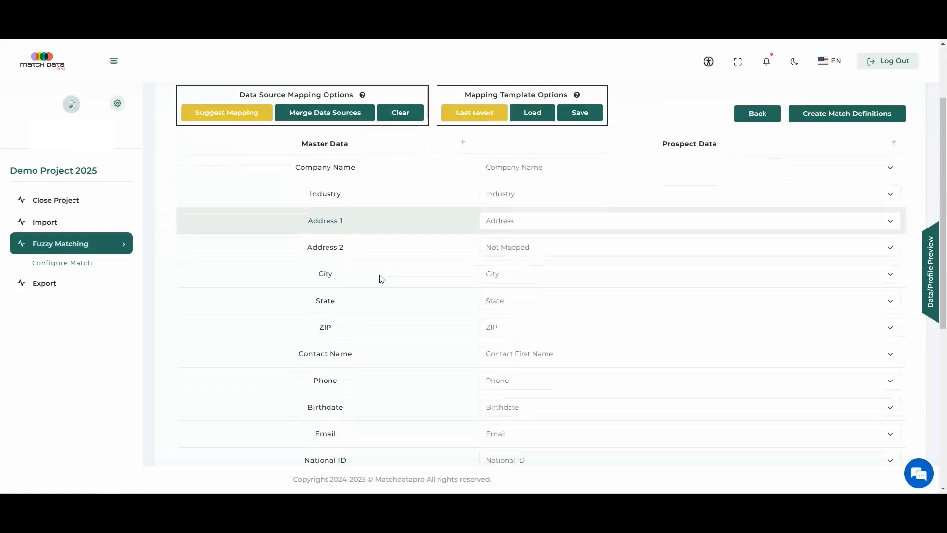
pyautogui.scroll(-8, 321, 293)
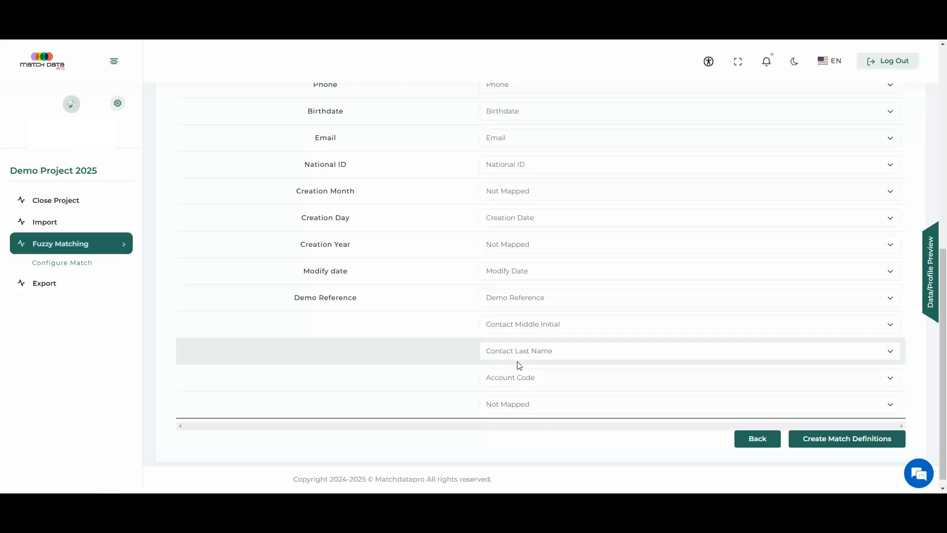
pyautogui.scroll(8, 519, 365)
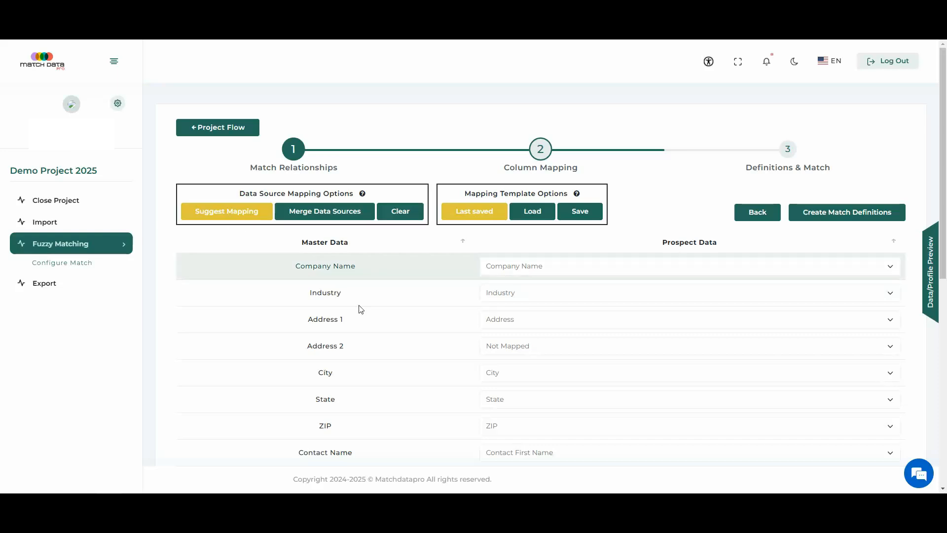
pyautogui.click(400, 218)
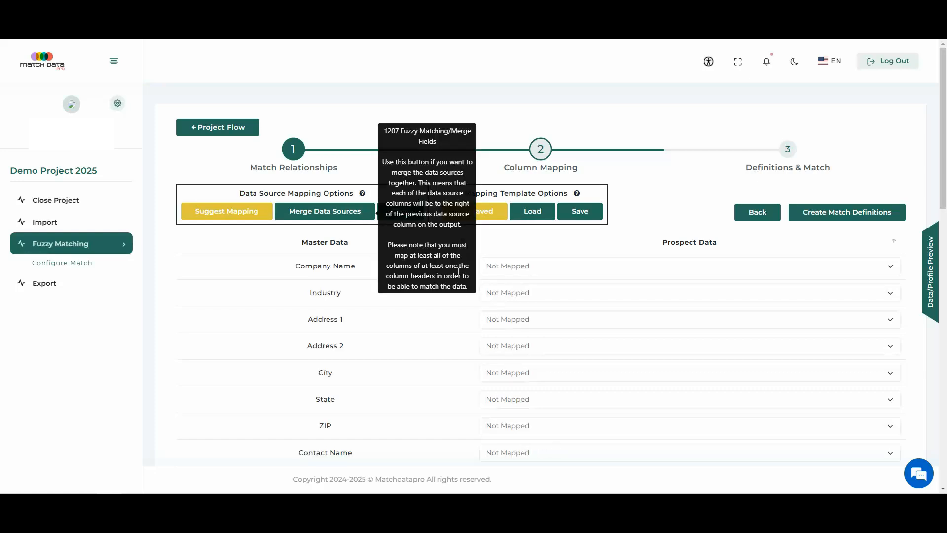
pyautogui.scroll(-2, 563, 240)
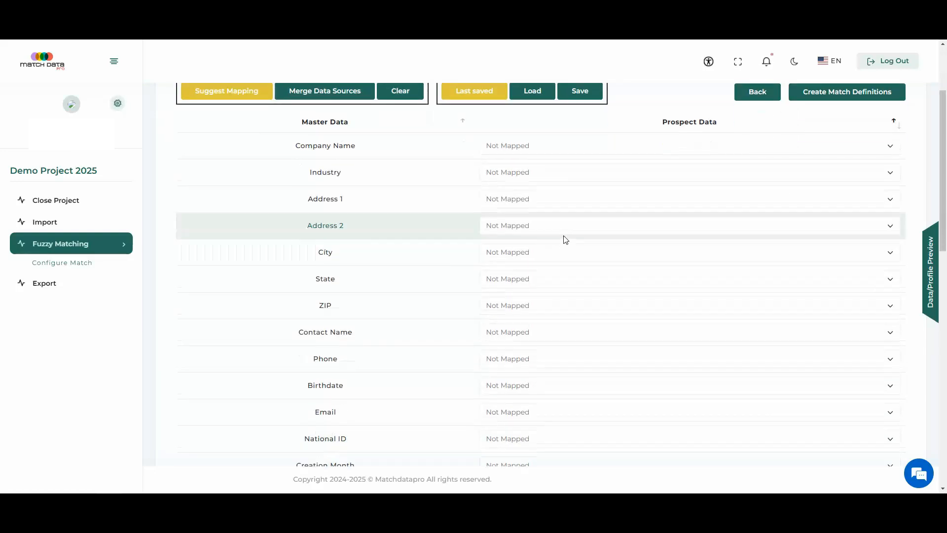
pyautogui.scroll(-5, 562, 239)
pyautogui.scroll(3, 565, 244)
pyautogui.scroll(-1, 516, 415)
pyautogui.scroll(4, 517, 414)
pyautogui.click(504, 173)
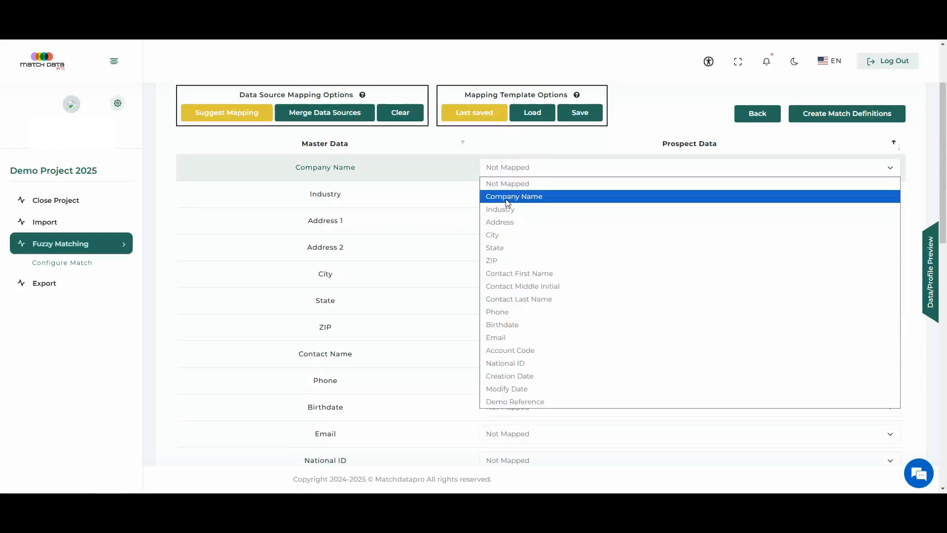
pyautogui.click(509, 198)
pyautogui.scroll(-3, 547, 232)
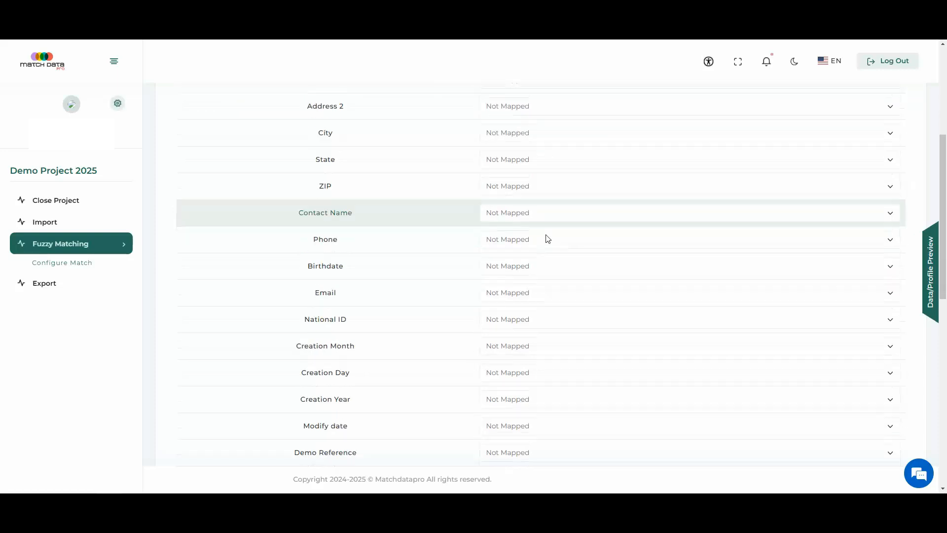
pyautogui.scroll(-3, 547, 241)
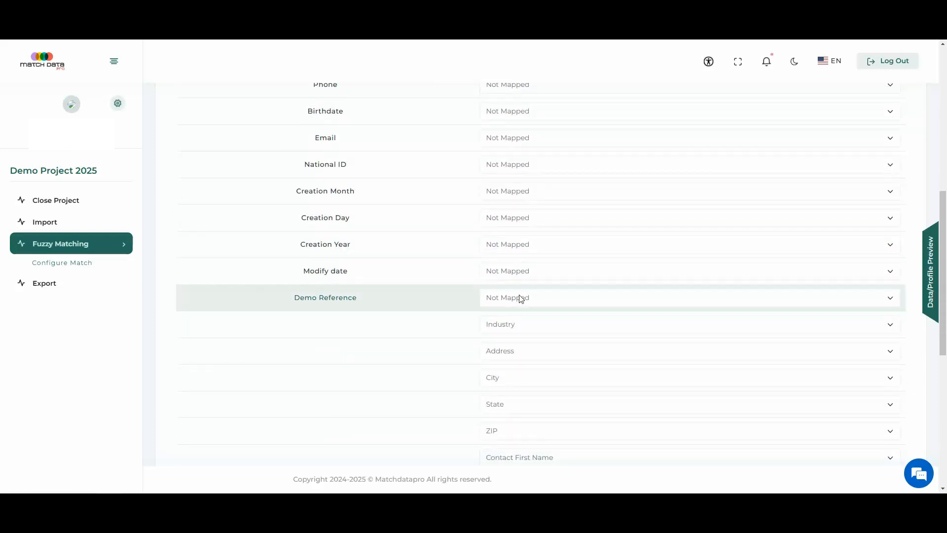
pyautogui.scroll(6, 521, 255)
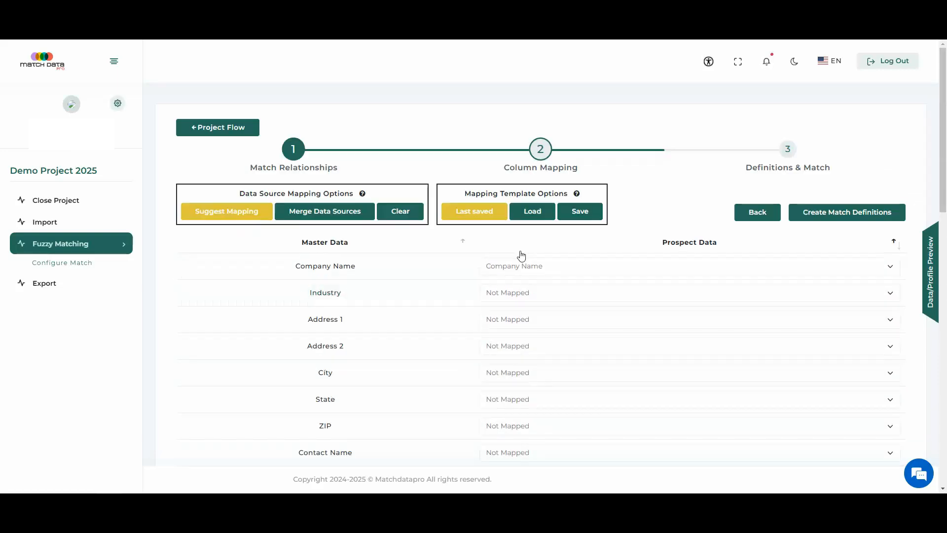
# Step: Clear the manual mapping and apply the suggested column mapping, leaving the mapping template unsaved
pyautogui.click(406, 215)
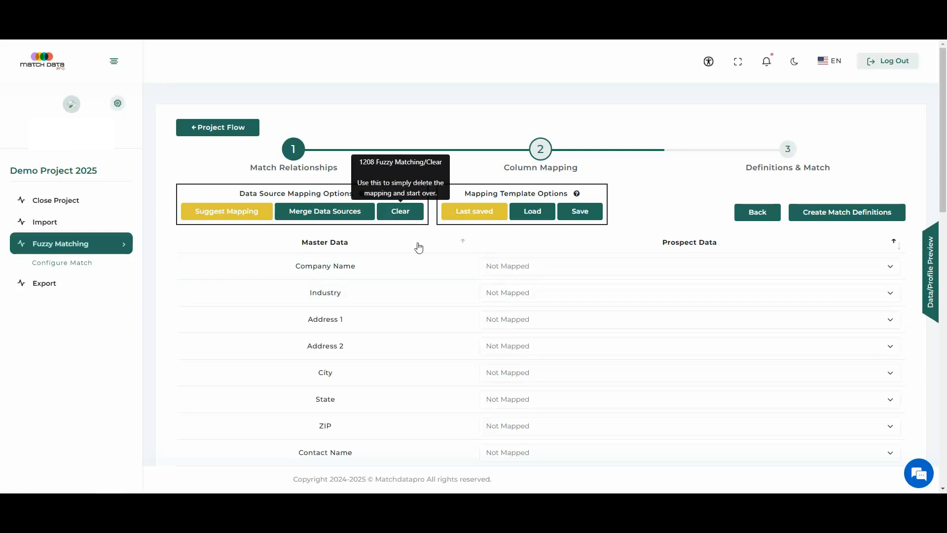
pyautogui.click(263, 216)
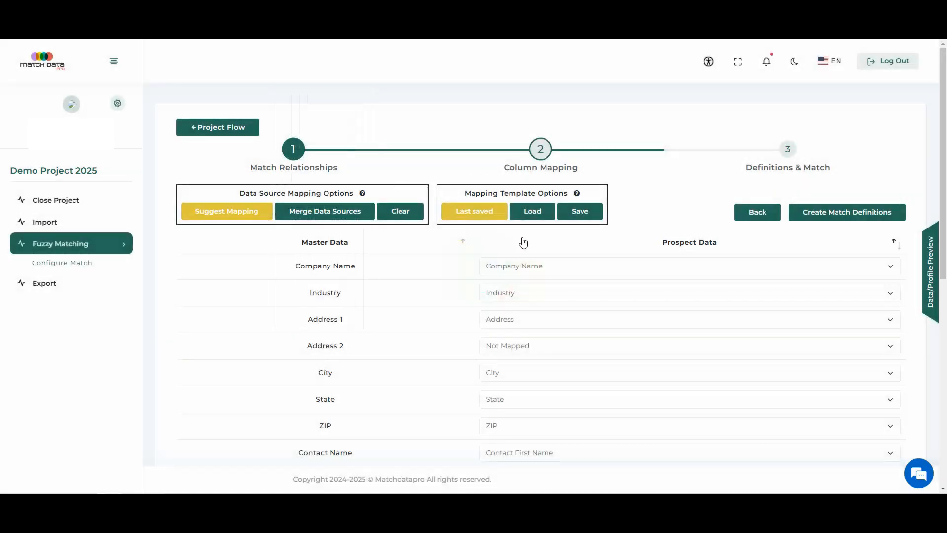
pyautogui.click(575, 219)
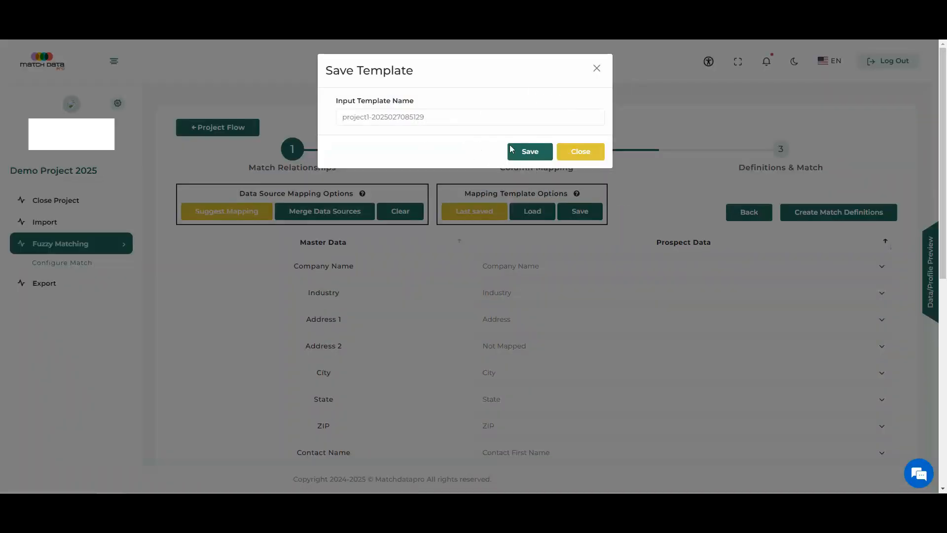
pyautogui.click(586, 154)
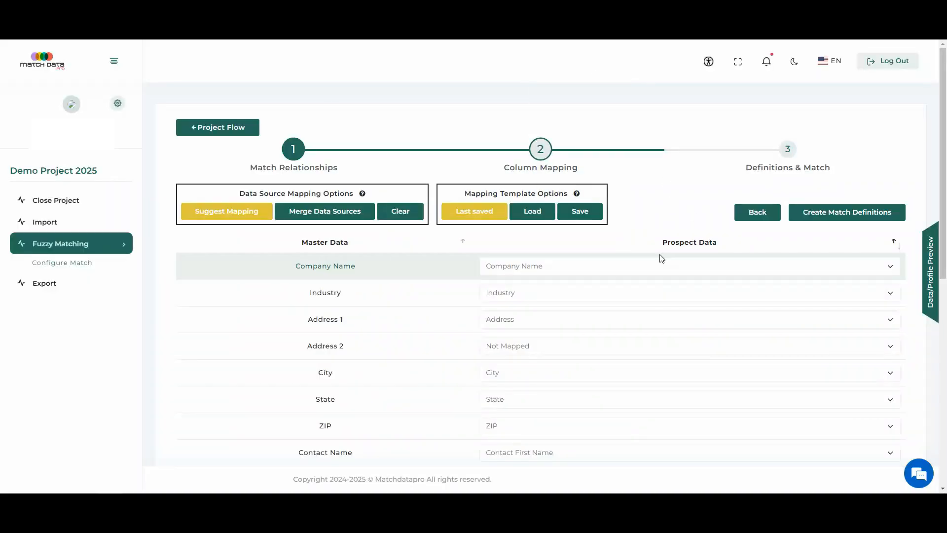
# Step: Proceed to the match definitions and create a first definition with a Company Name criterion using fuzzy matching at 90% and weight 100
pyautogui.click(824, 213)
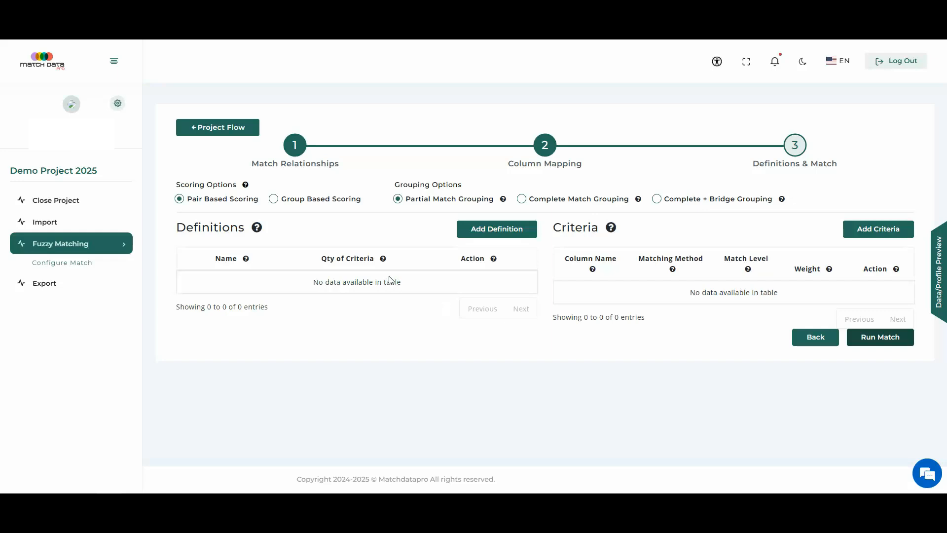
pyautogui.click(481, 232)
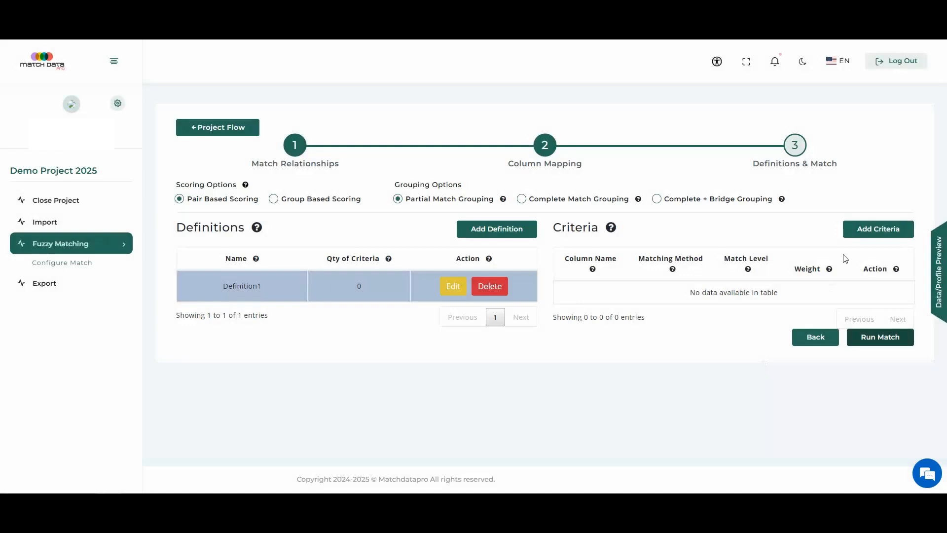
pyautogui.click(867, 232)
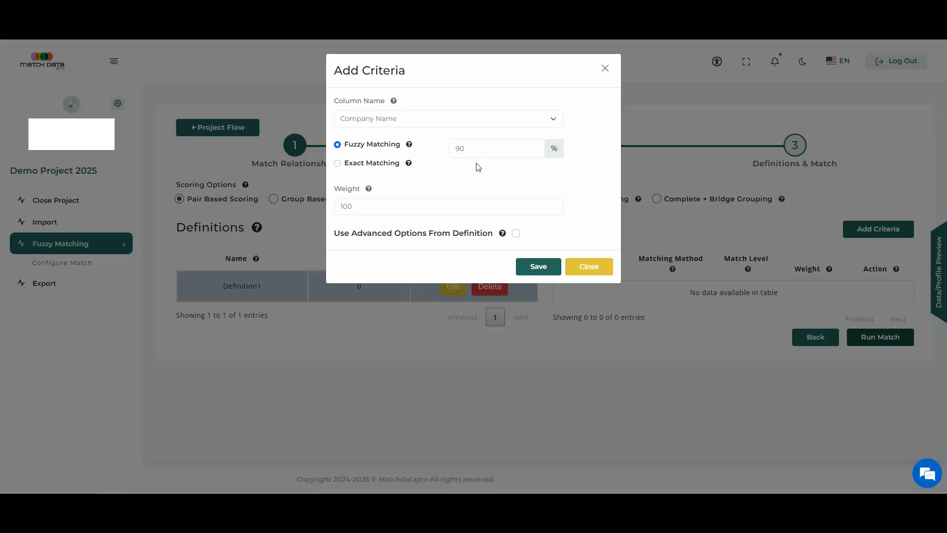
pyautogui.click(537, 269)
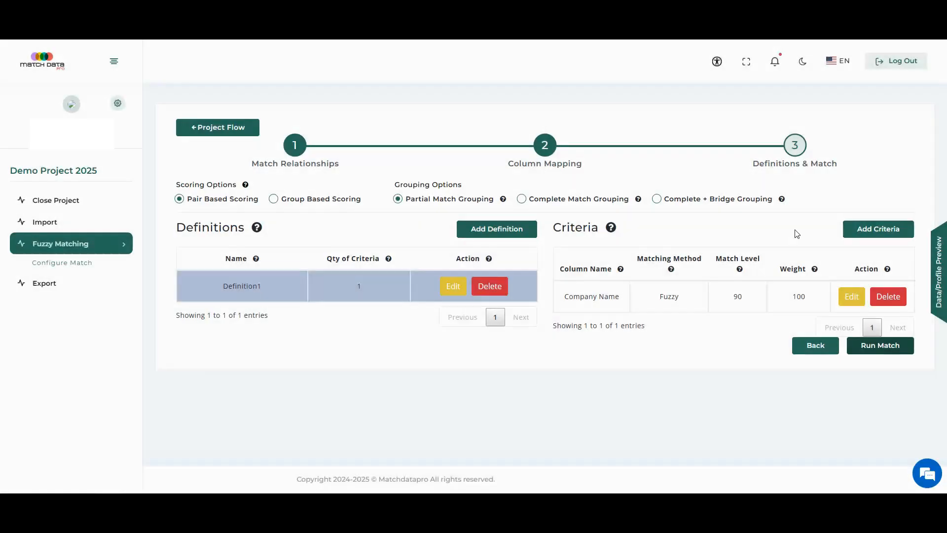
# Step: Add an Email criterion with exact matching and weight 100 to the first definition
pyautogui.click(881, 230)
pyautogui.click(407, 124)
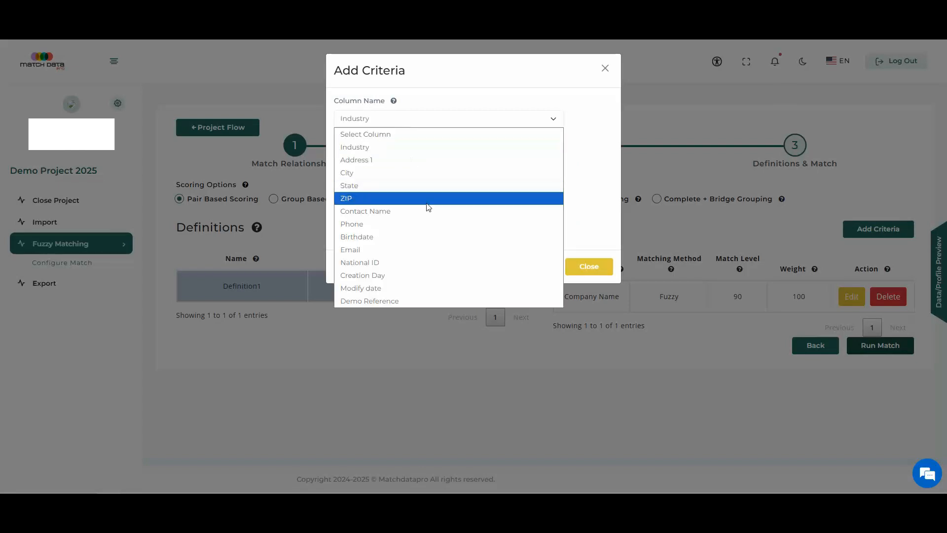
pyautogui.click(400, 250)
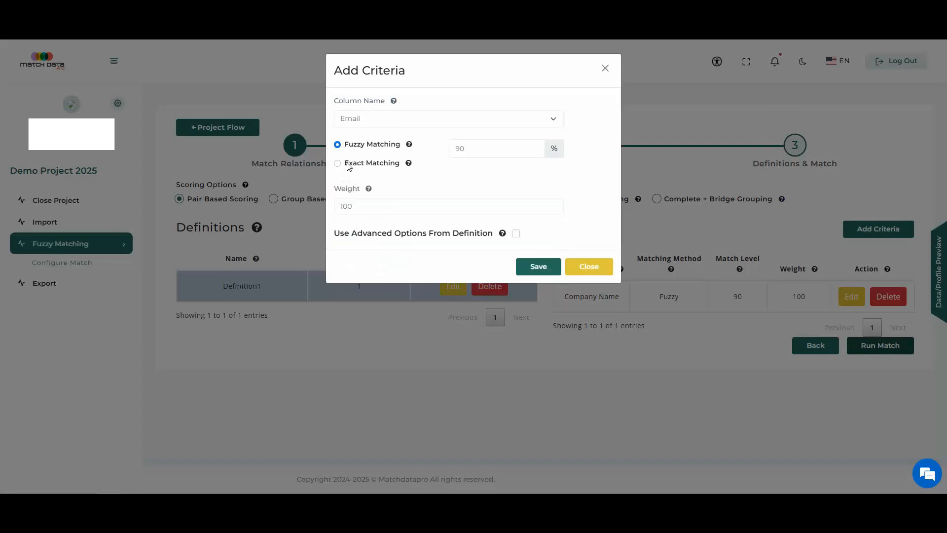
pyautogui.click(339, 164)
pyautogui.click(530, 267)
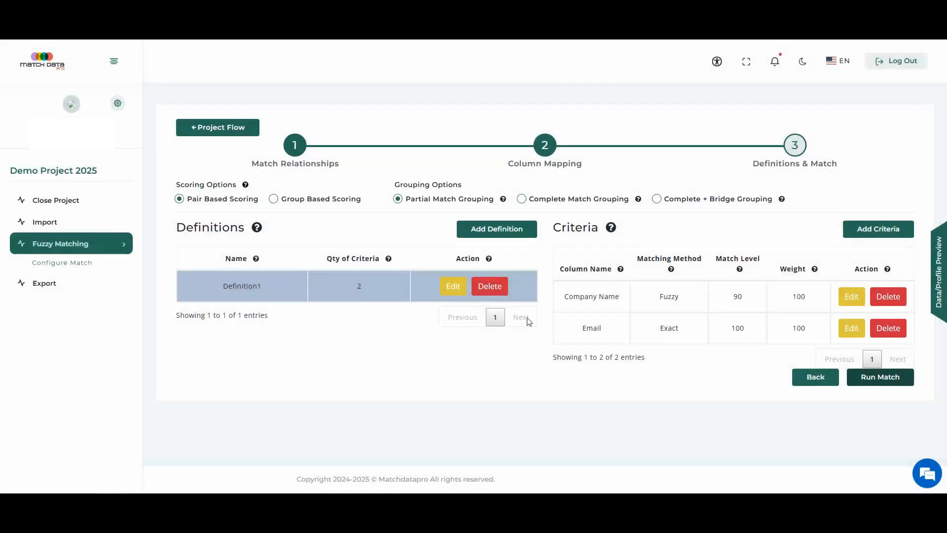
# Step: Create a second match definition with a Company Name criterion using fuzzy matching at 90% and weight 100
pyautogui.click(497, 232)
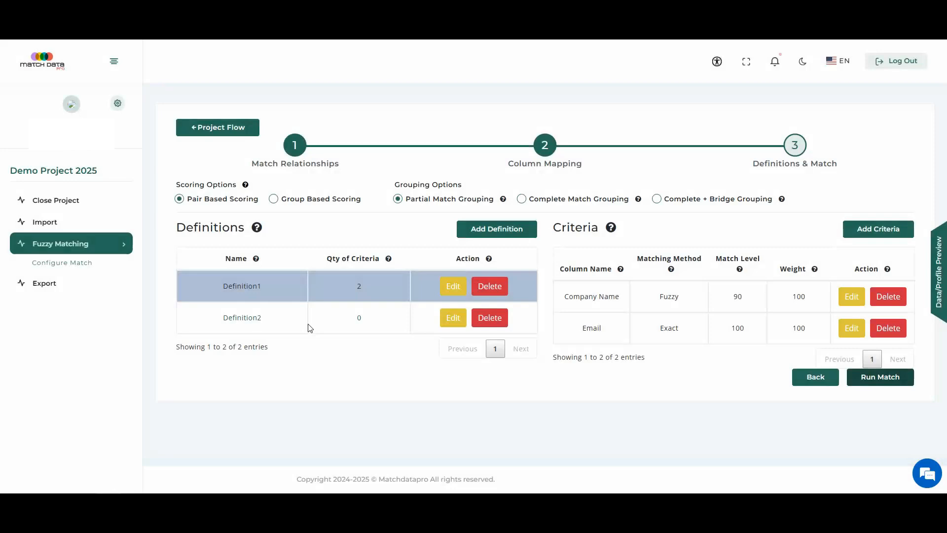
pyautogui.click(309, 324)
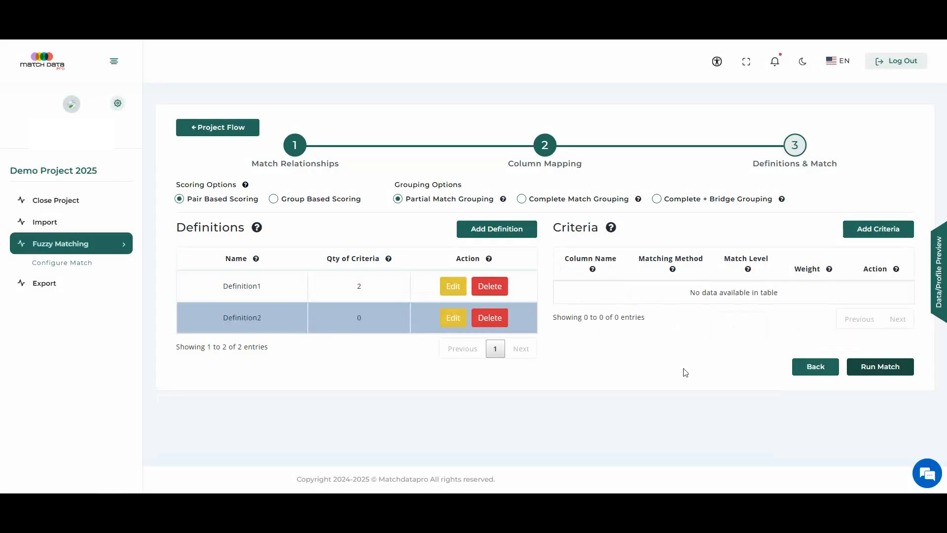
pyautogui.click(877, 235)
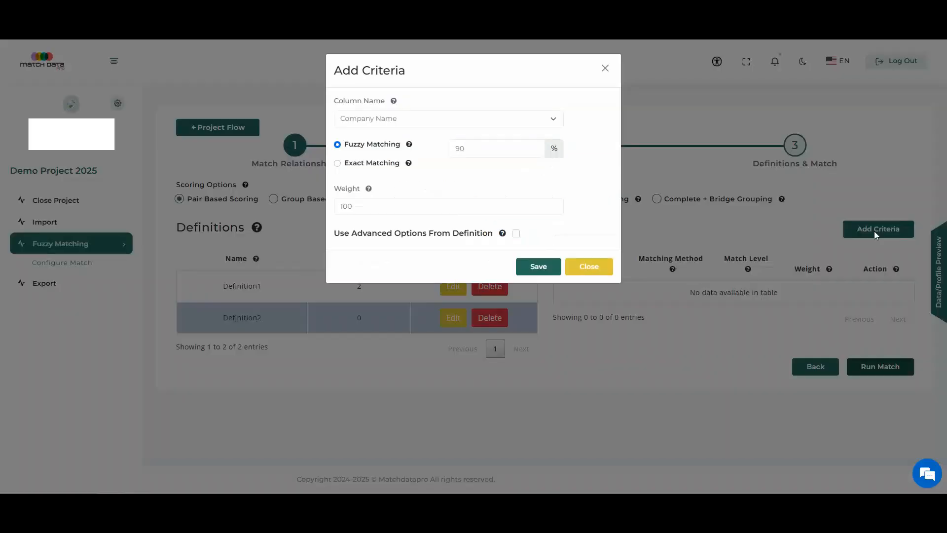
pyautogui.click(538, 267)
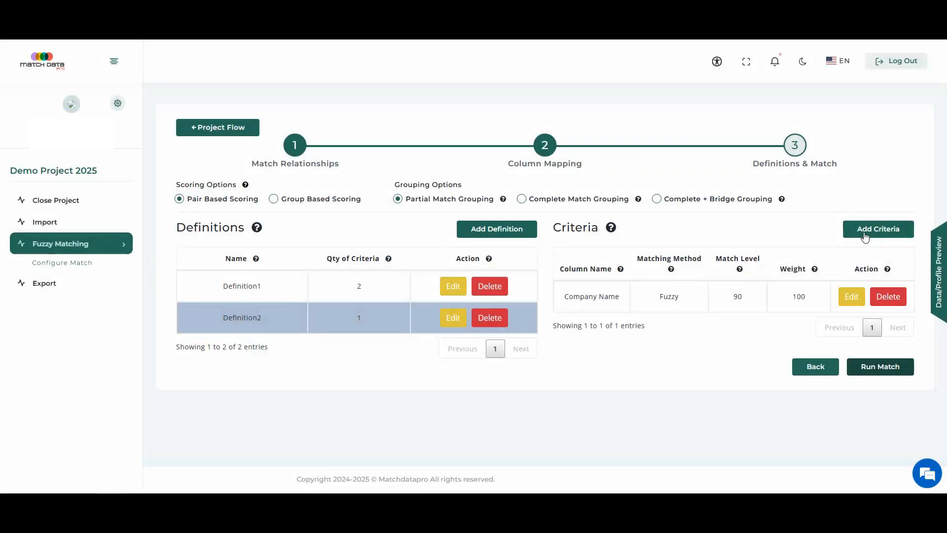
# Step: Add a City criterion with exact matching and weight 100 to the second definition
pyautogui.click(865, 236)
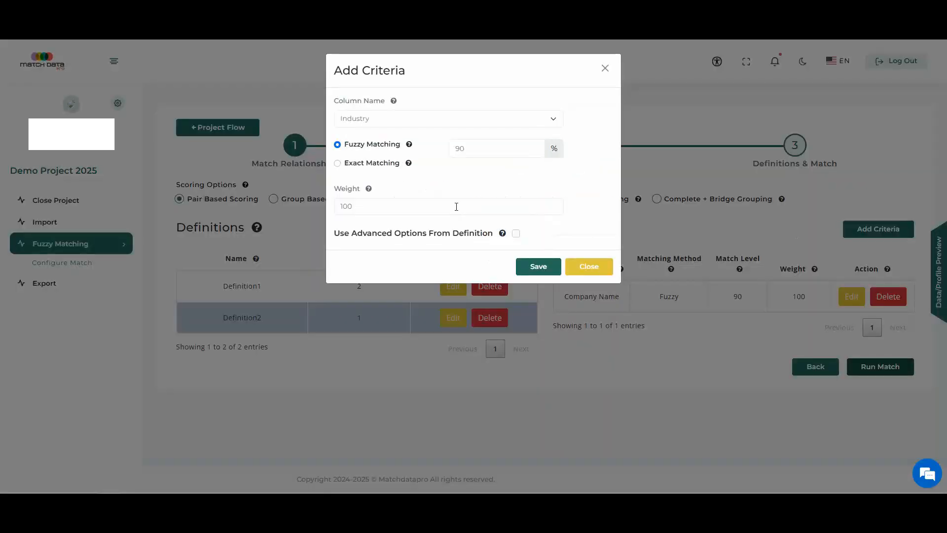
pyautogui.click(391, 118)
pyautogui.click(374, 172)
pyautogui.click(371, 165)
pyautogui.click(521, 274)
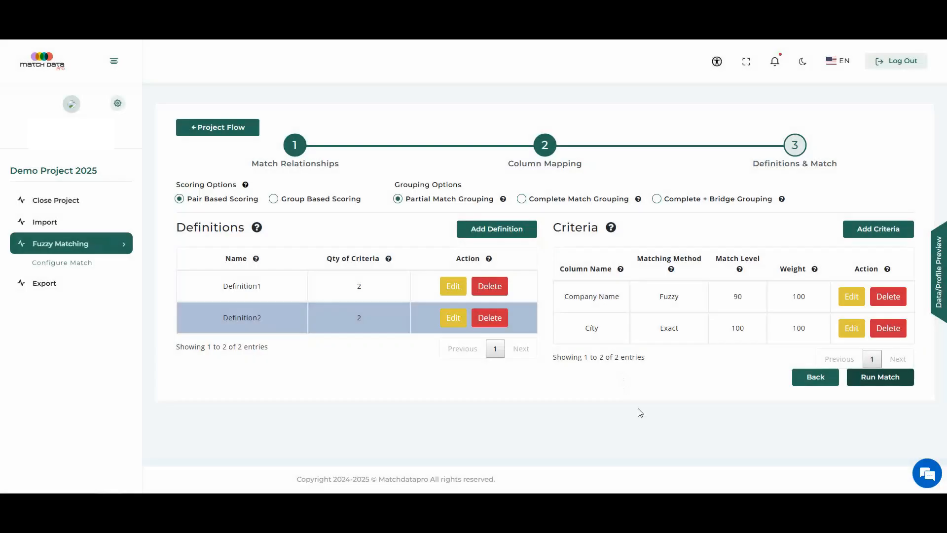
# Step: Review the criteria of both match definitions and run the match with pair-based scoring and partial match grouping
pyautogui.click(268, 290)
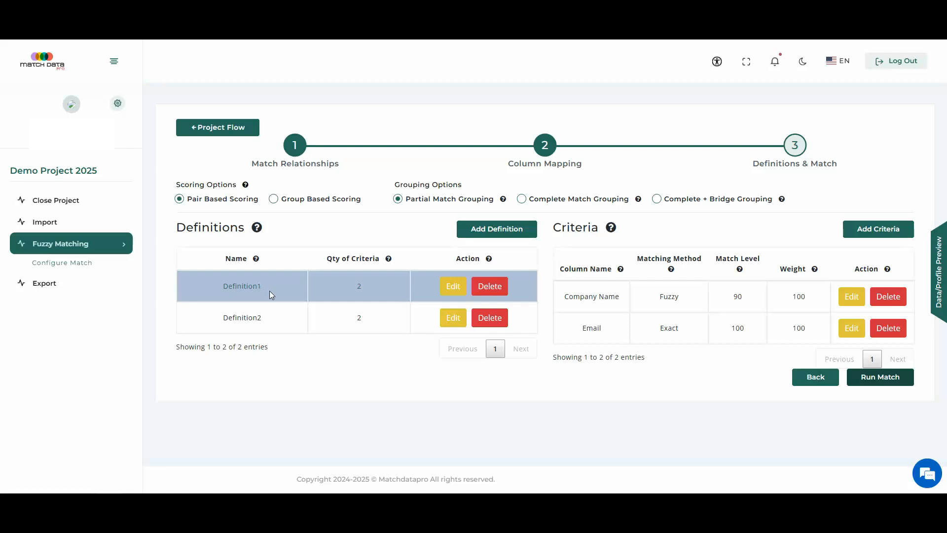
pyautogui.click(271, 319)
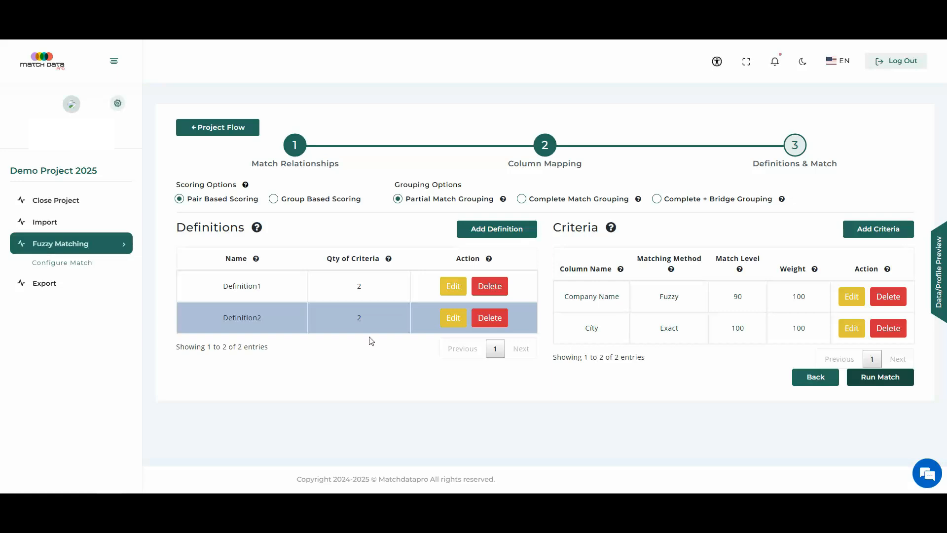
pyautogui.click(370, 288)
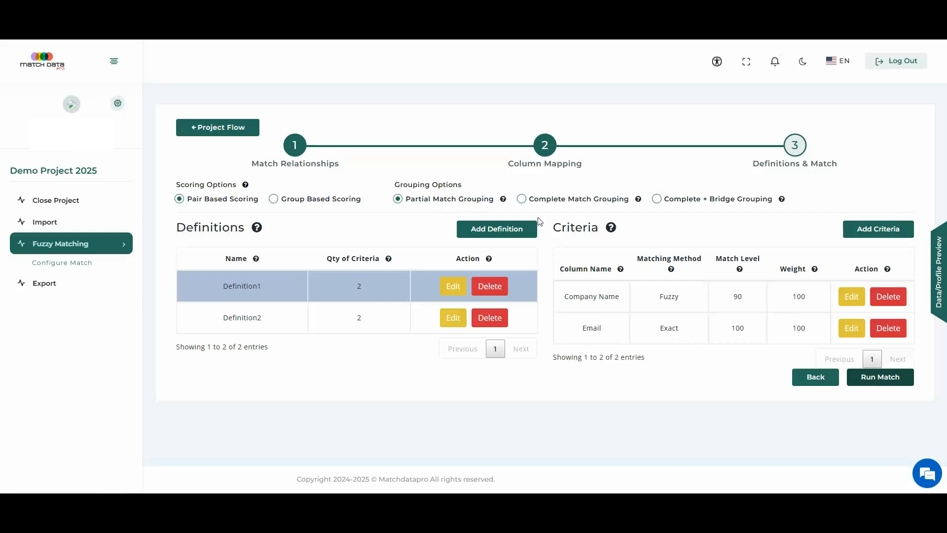
pyautogui.click(575, 206)
pyautogui.click(887, 379)
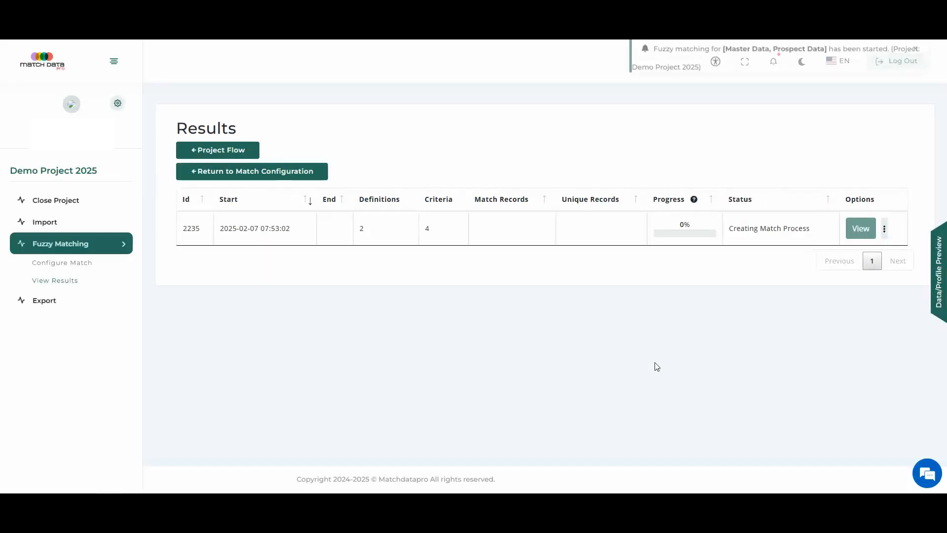
# Step: Check the match info of the Demo Project 2025 run and open its output records
pyautogui.click(886, 235)
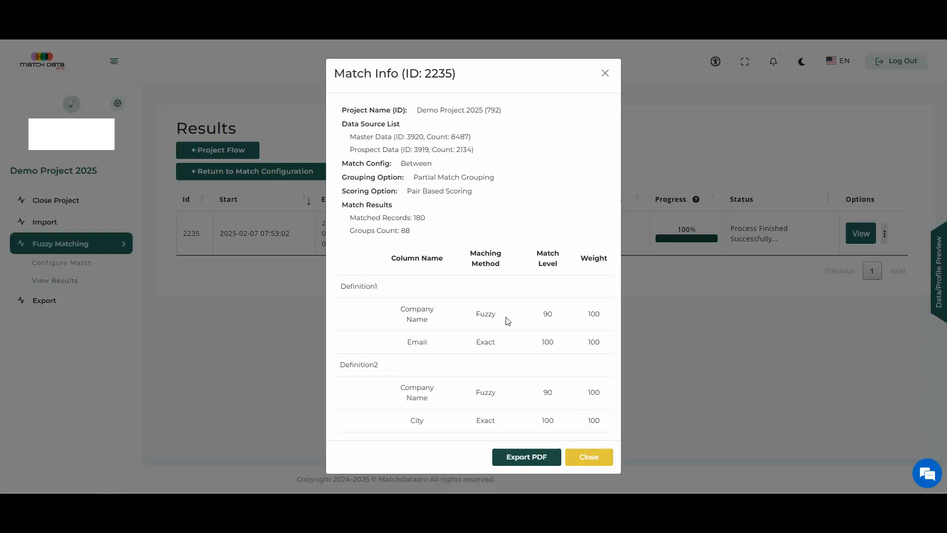
pyautogui.click(596, 460)
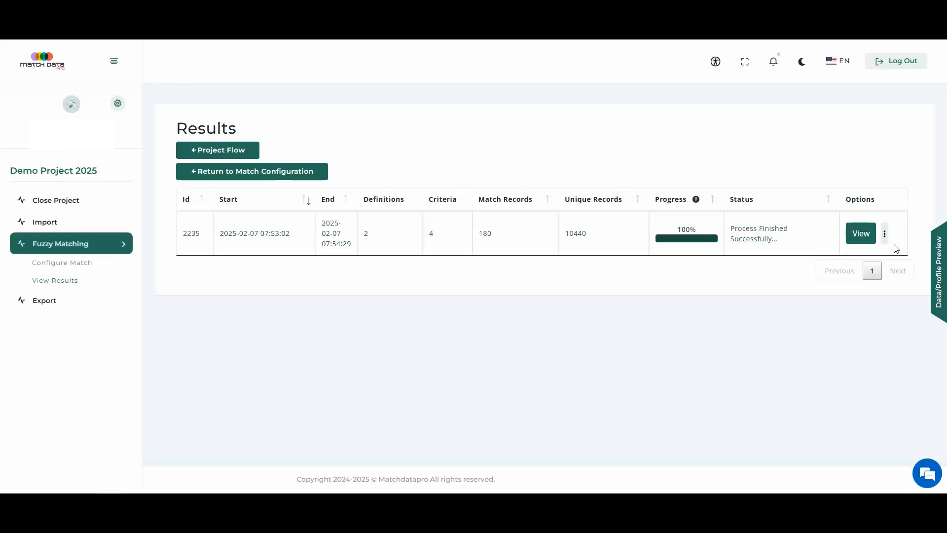
pyautogui.click(861, 235)
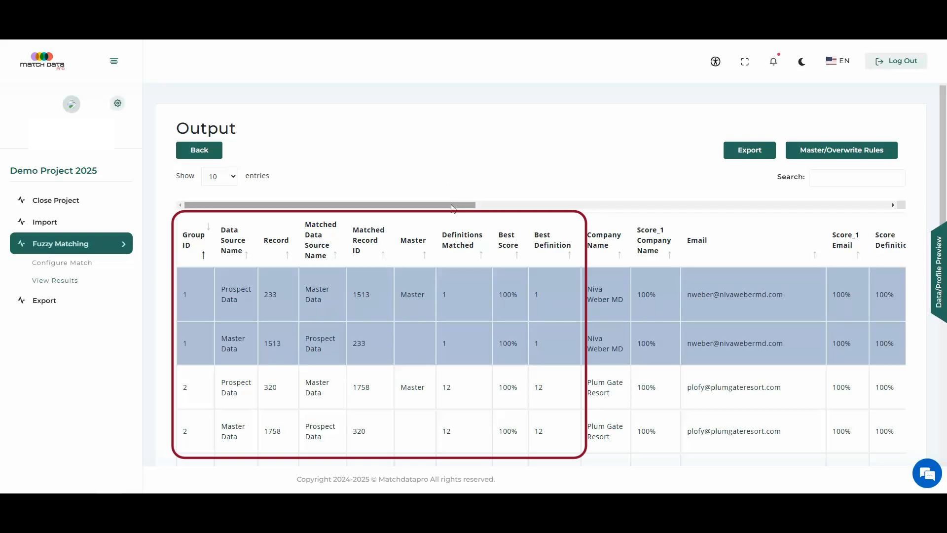
# Step: Examine the record pairs of groups 1 and 2 in the output, including their company name, email and city scores
pyautogui.moveTo(451, 207); pyautogui.dragTo(431, 218)
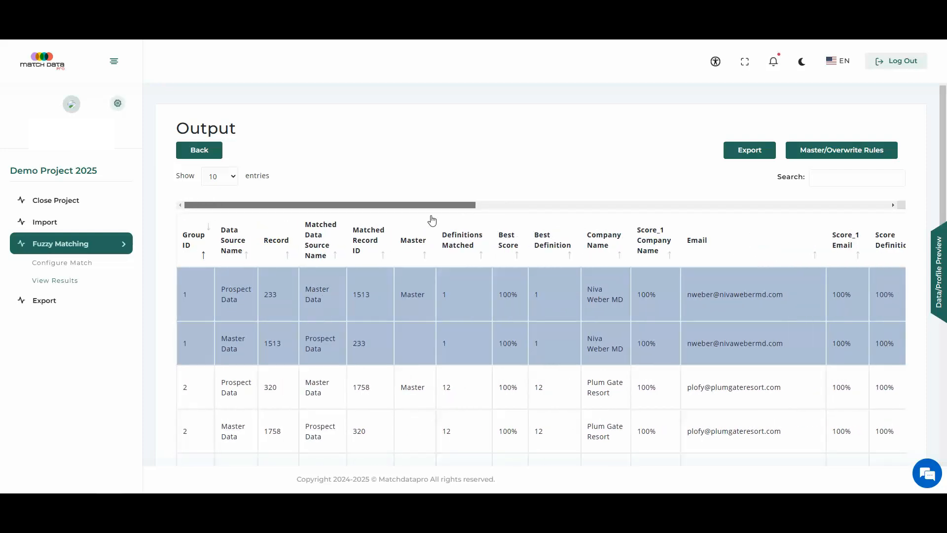
pyautogui.click(188, 316)
pyautogui.click(197, 330)
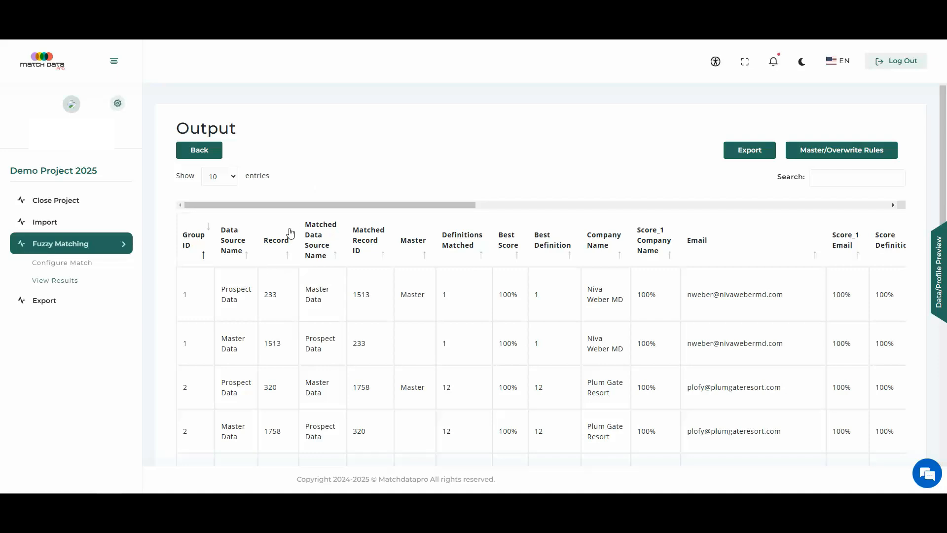
pyautogui.click(194, 393)
pyautogui.click(208, 413)
pyautogui.scroll(-1, 208, 413)
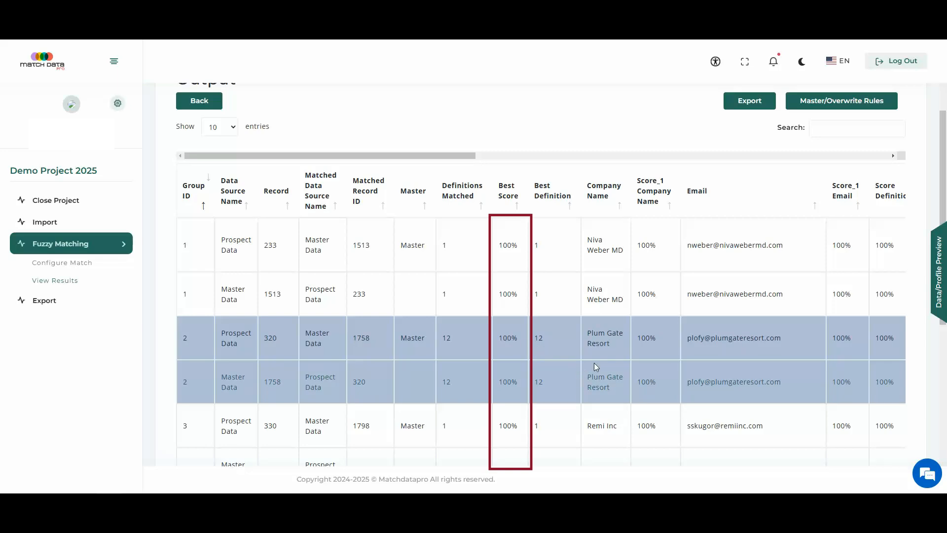
pyautogui.hscroll(5, 600, 350)
pyautogui.scroll(-5, 888, 296)
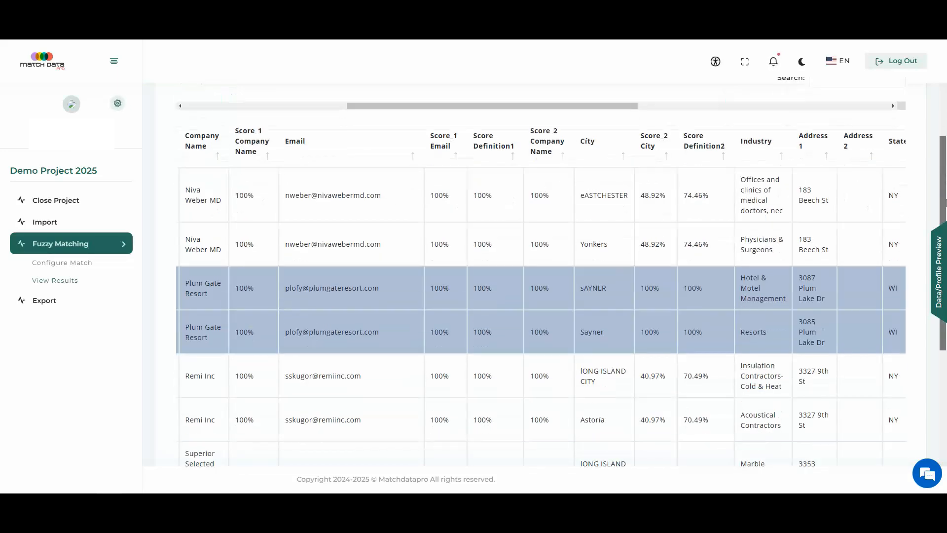
# Step: Go to output page 18 and compare the two group 88 records across company name, email, city and definition scores
pyautogui.click(861, 408)
pyautogui.moveTo(377, 394); pyautogui.dragTo(203, 398)
pyautogui.click(190, 316)
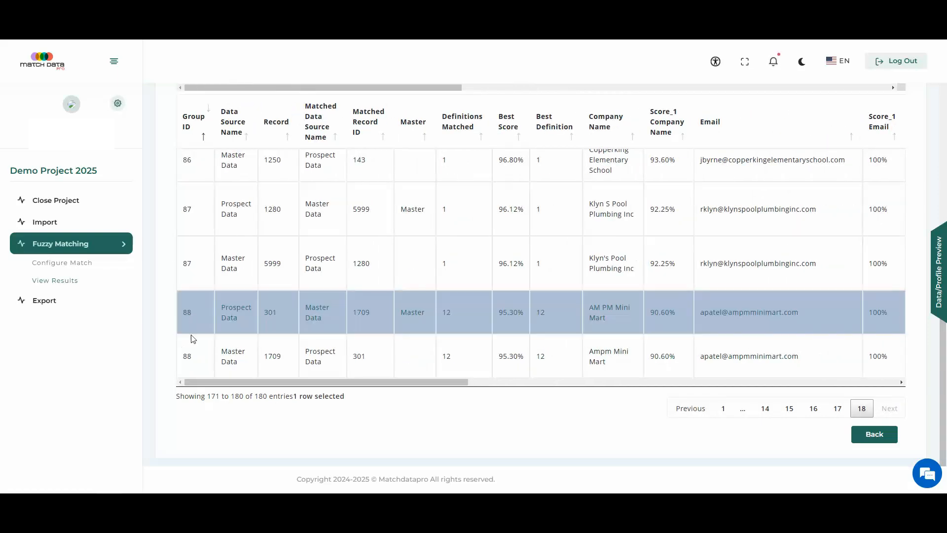
pyautogui.click(190, 355)
pyautogui.moveTo(316, 388); pyautogui.dragTo(367, 393)
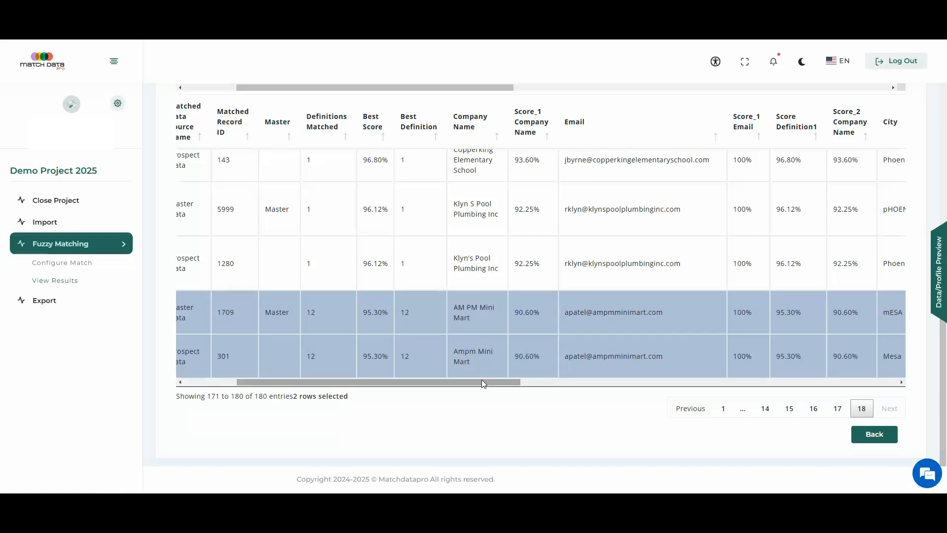
pyautogui.moveTo(482, 381); pyautogui.dragTo(543, 387)
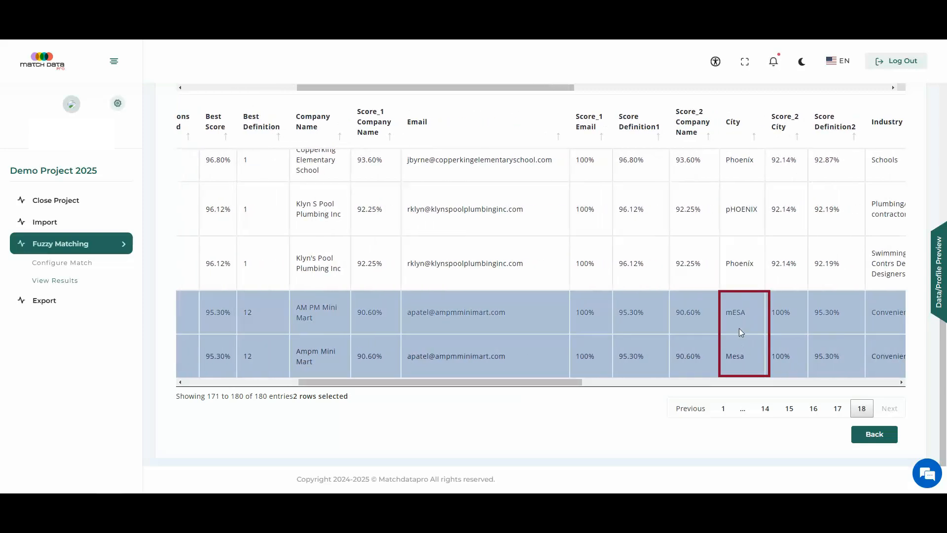
pyautogui.moveTo(558, 387); pyautogui.dragTo(409, 388)
pyautogui.click(203, 355)
pyautogui.click(199, 328)
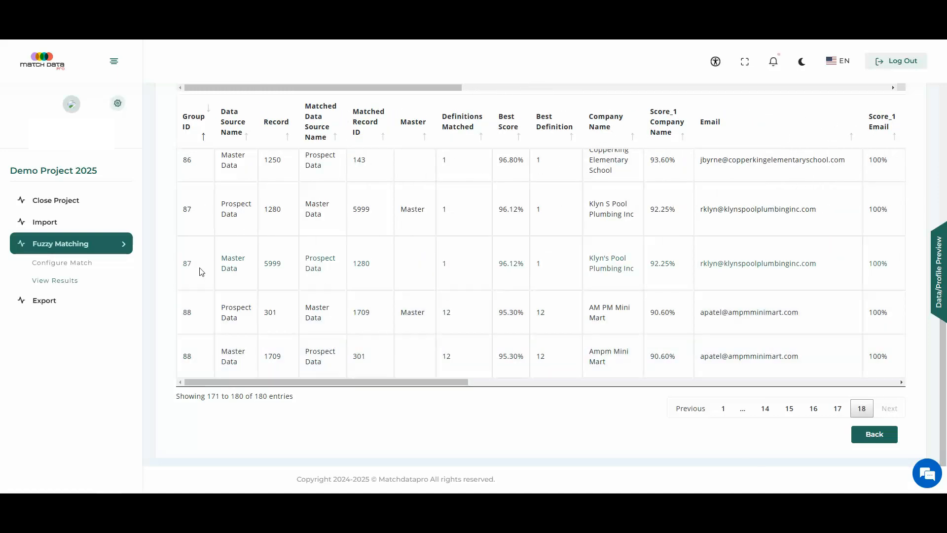
# Step: Highlight the two group 87 records to compare them, and clear the highlighting
pyautogui.click(199, 271)
pyautogui.click(197, 226)
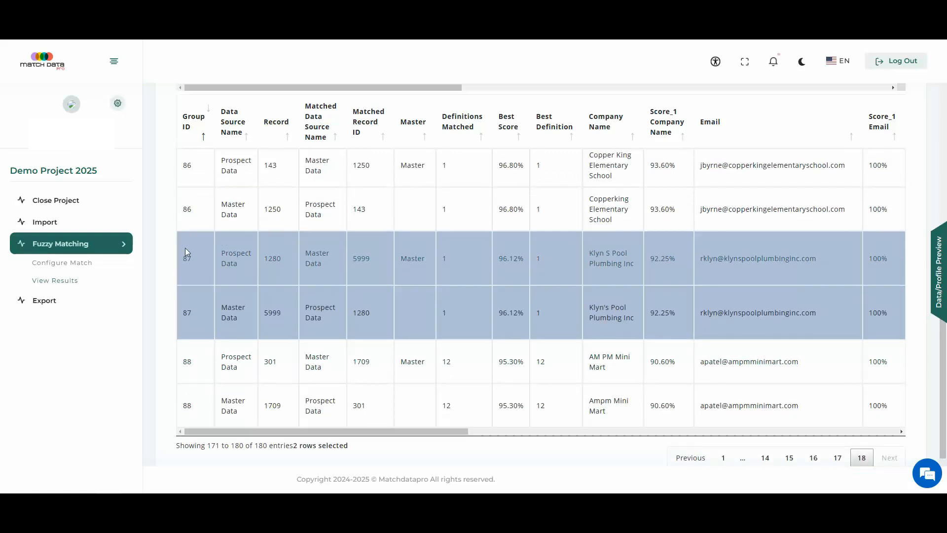
pyautogui.click(200, 274)
pyautogui.click(208, 294)
# Step: Compare the company names of the paired records in groups 86 and 85, leaving the group 85 rows selected
pyautogui.scroll(1, 464, 276)
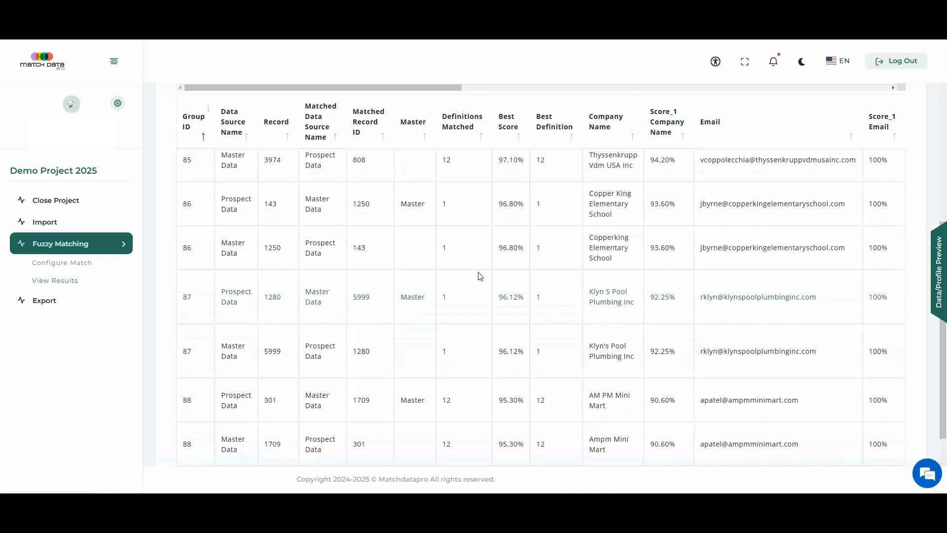
pyautogui.click(617, 252)
pyautogui.click(610, 217)
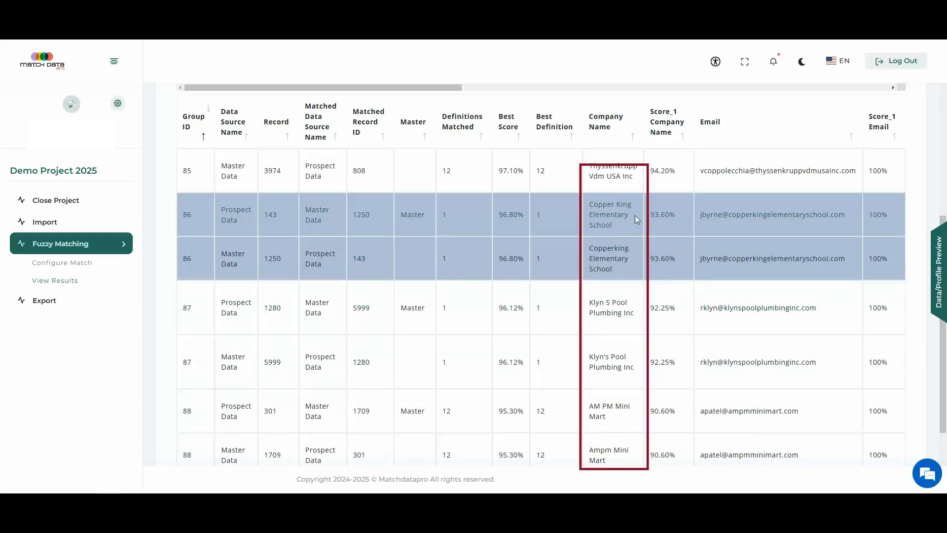
pyautogui.click(617, 268)
pyautogui.click(627, 219)
pyautogui.scroll(3, 641, 232)
pyautogui.click(567, 315)
pyautogui.click(545, 284)
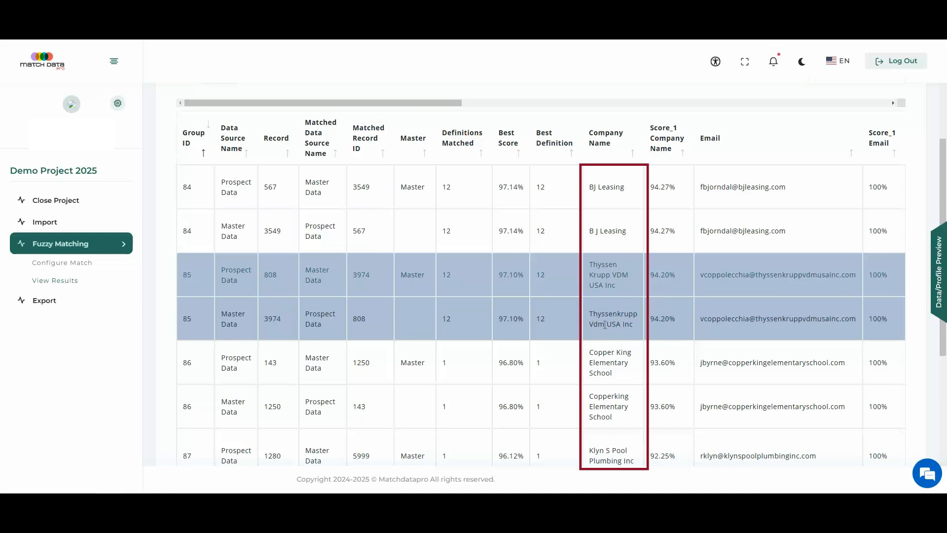
# Step: Start an export task from the output and name the new data source "match resuts"
pyautogui.scroll(2, 943, 192)
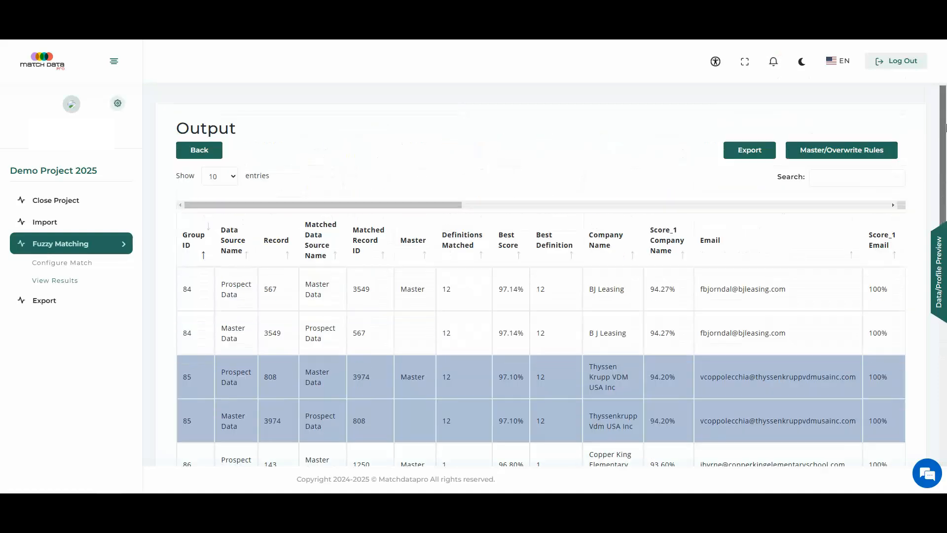
pyautogui.click(749, 152)
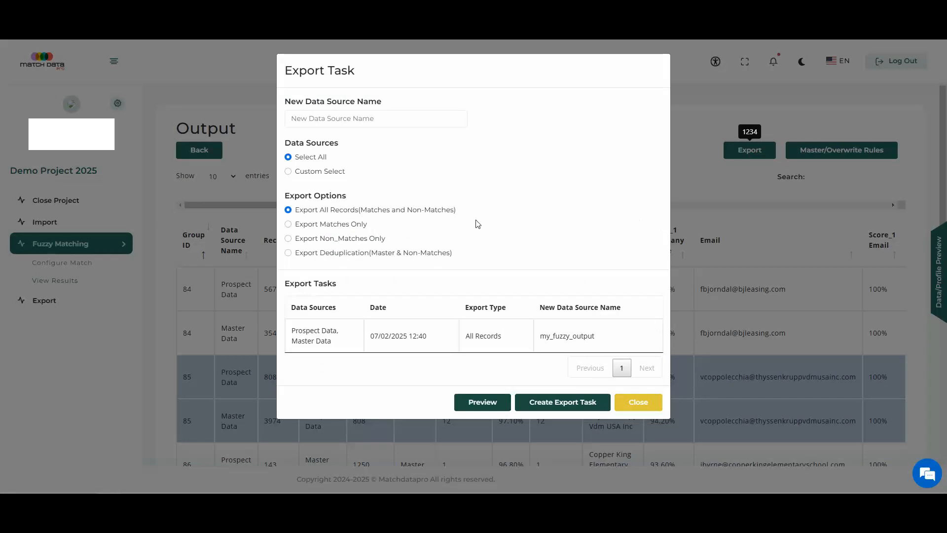
pyautogui.click(390, 120)
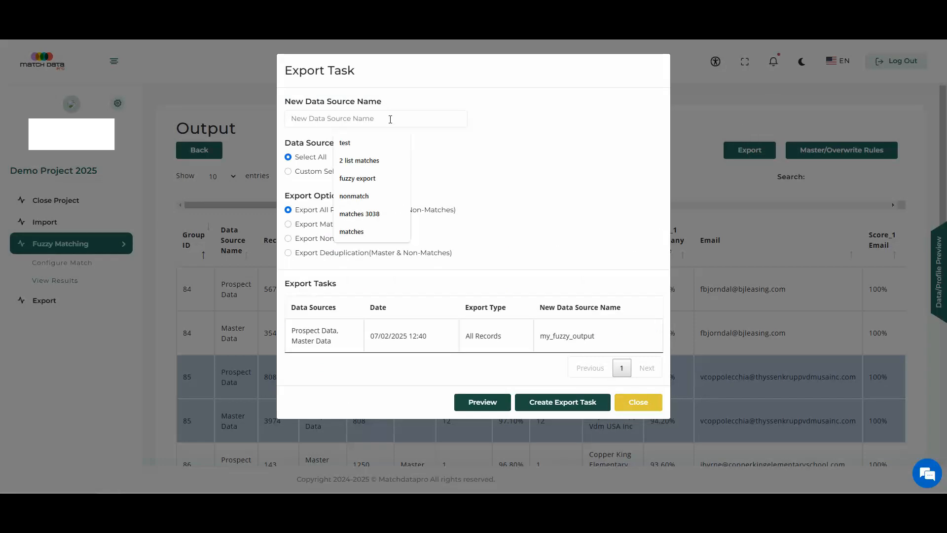
pyautogui.write('matc')
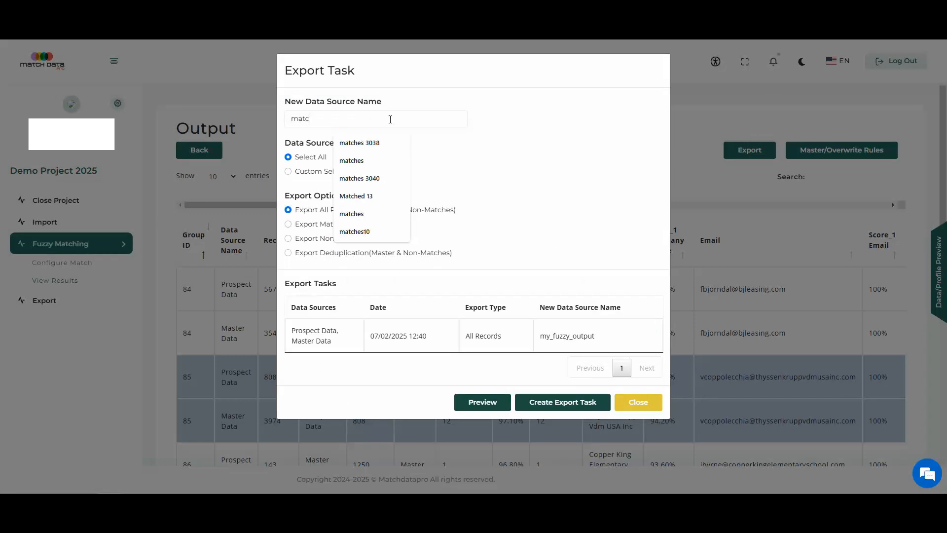
pyautogui.write('h resuts')
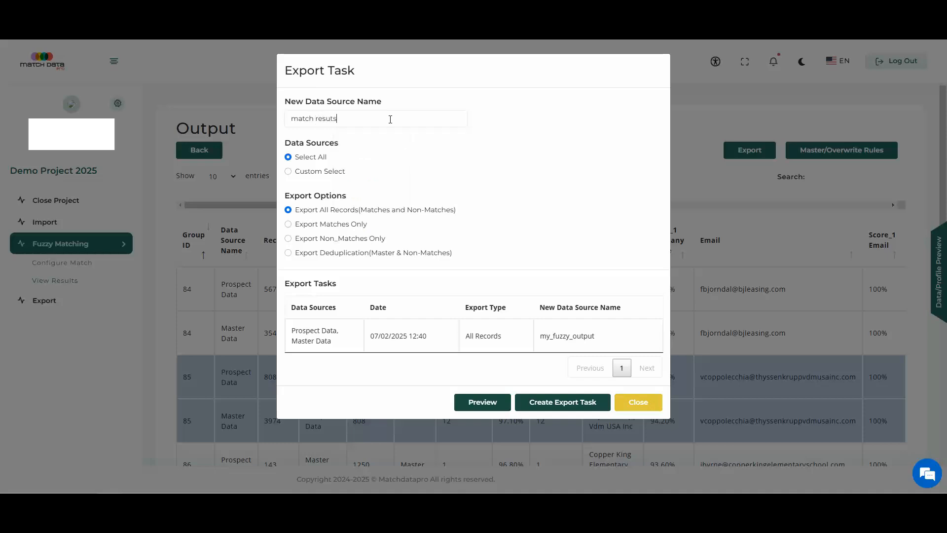
# Step: Try the custom data source selection for the export and return to all data sources
pyautogui.click(289, 171)
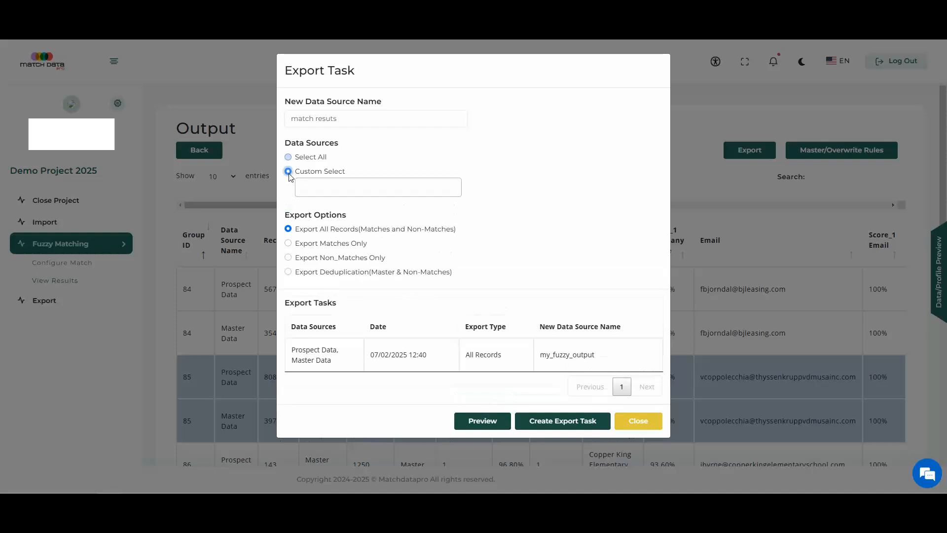
pyautogui.click(325, 186)
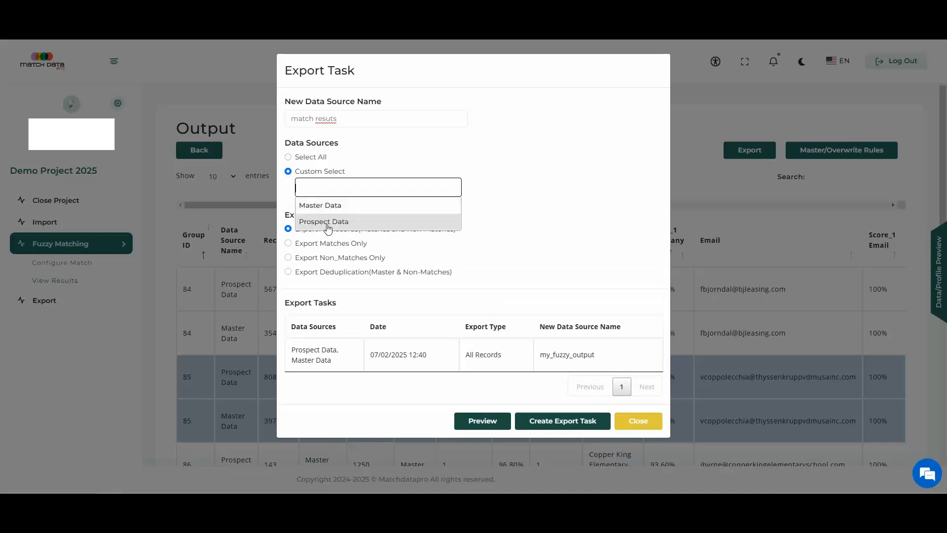
pyautogui.click(288, 157)
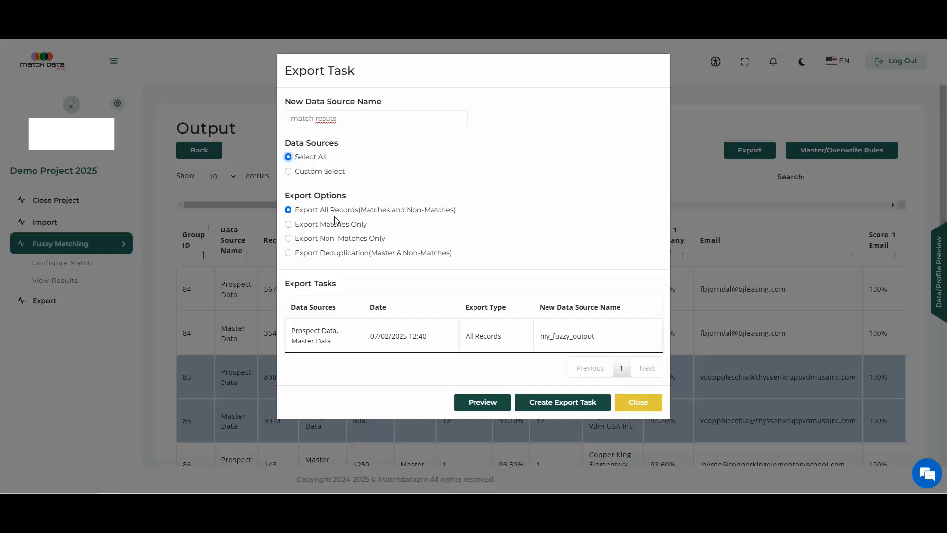
# Step: Try the matches-only export with its score range and record or group level settings, and the non-matches-only option
pyautogui.click(289, 225)
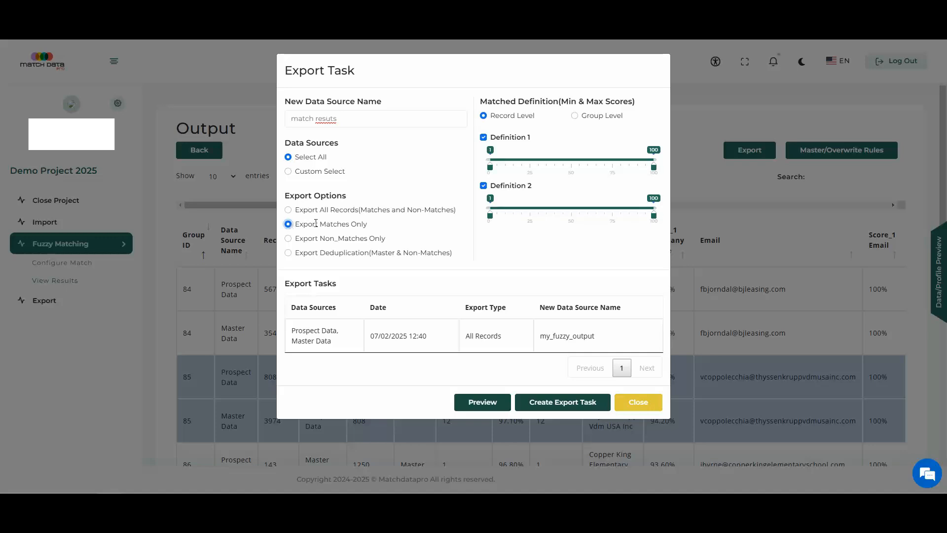
pyautogui.moveTo(499, 167)
pyautogui.mouseDown()
pyautogui.moveTo(636, 169)
pyautogui.moveTo(488, 168)
pyautogui.mouseUp()
pyautogui.moveTo(654, 167)
pyautogui.mouseDown()
pyautogui.moveTo(531, 171)
pyautogui.moveTo(661, 170)
pyautogui.mouseUp()
pyautogui.click(574, 116)
pyautogui.click(498, 118)
pyautogui.click(288, 240)
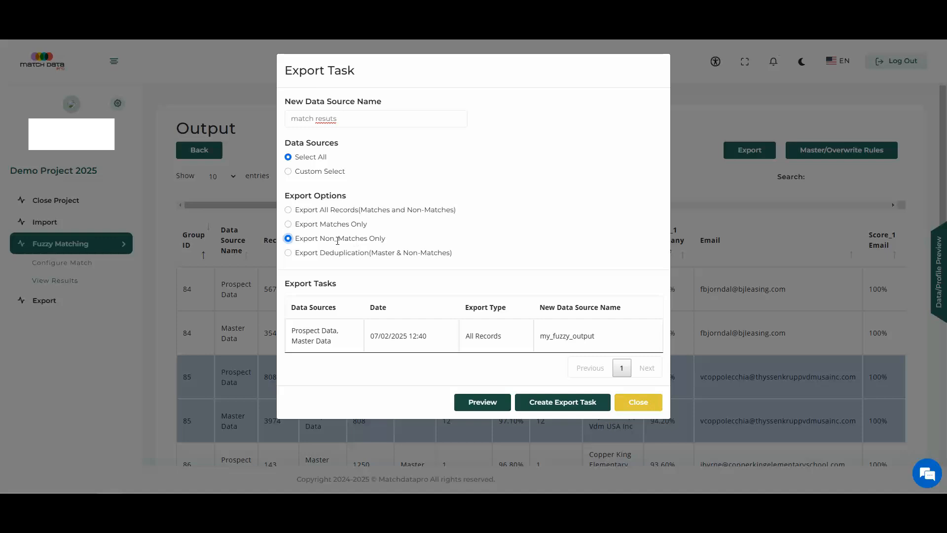
# Step: Create the export task with the Deduplication (Master & Non-Matches) option and close the export dialog
pyautogui.click(288, 254)
pyautogui.click(547, 403)
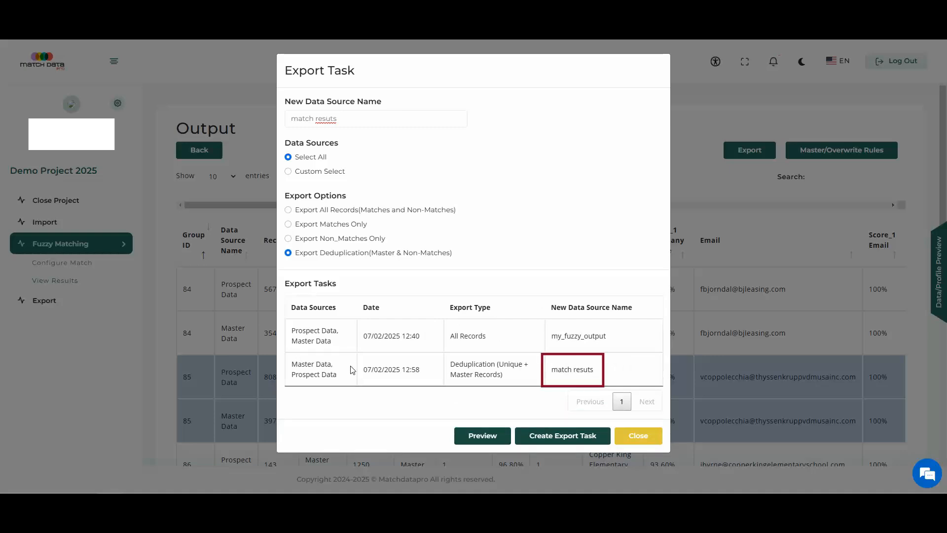
pyautogui.tripleClick(580, 373)
pyautogui.click(652, 437)
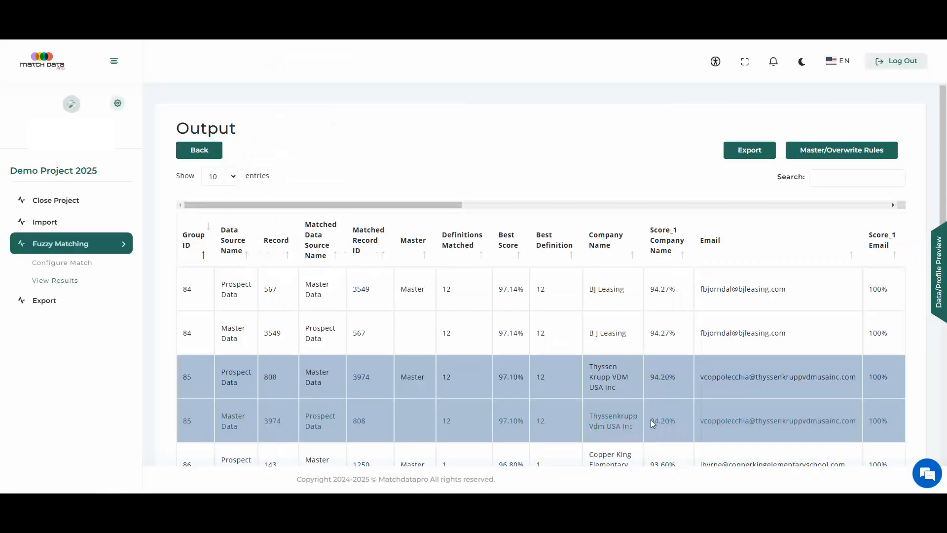